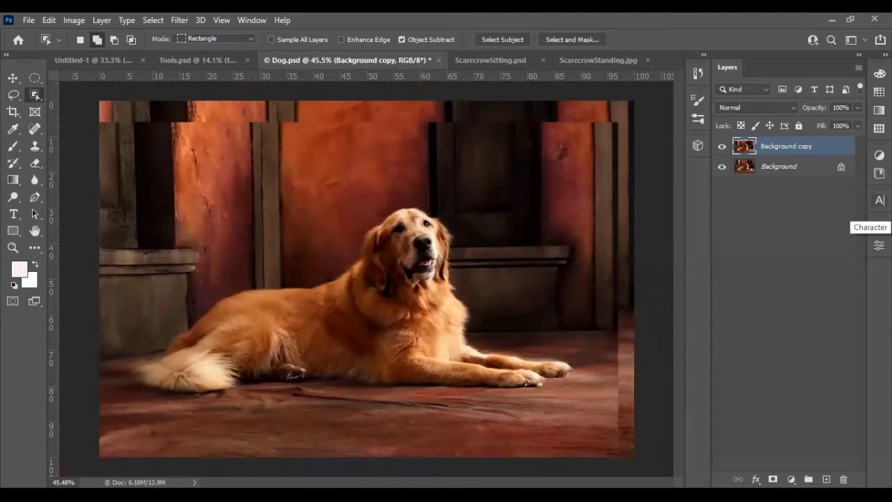
Compare the Tools and Dog documents, then delete Dog.psd's Background copy layer
left_click(178, 59)
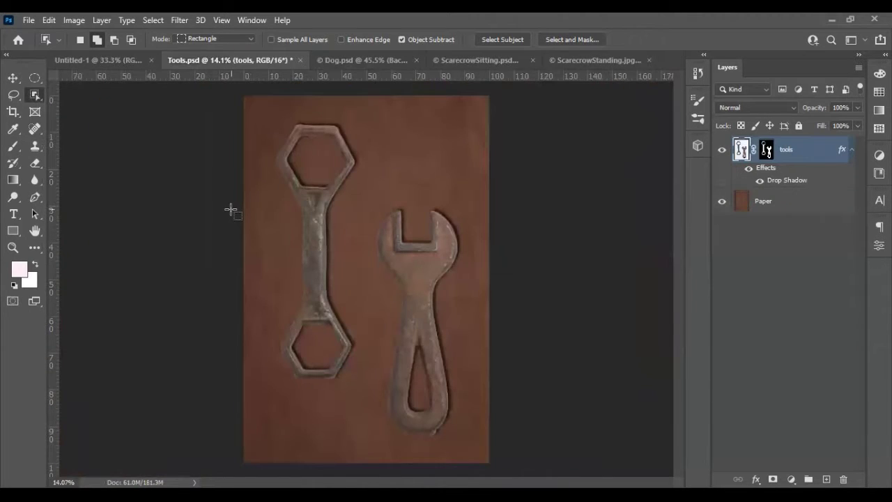
left_click(364, 63)
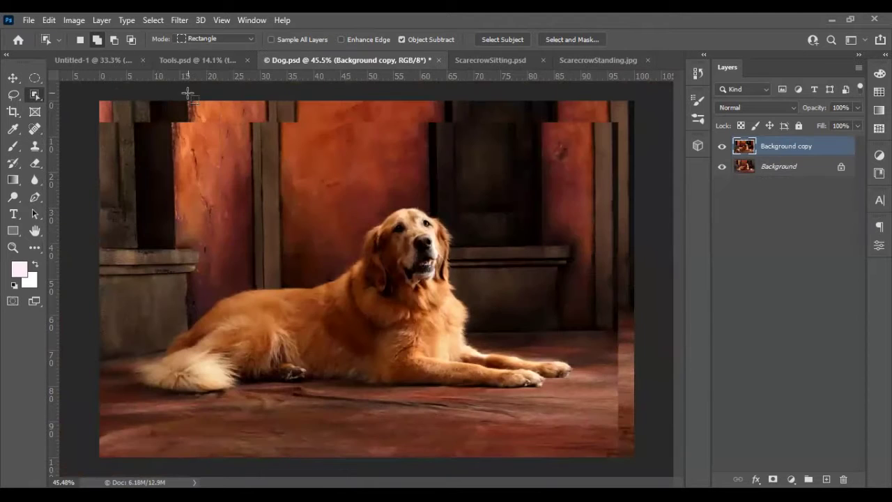
left_click(184, 63)
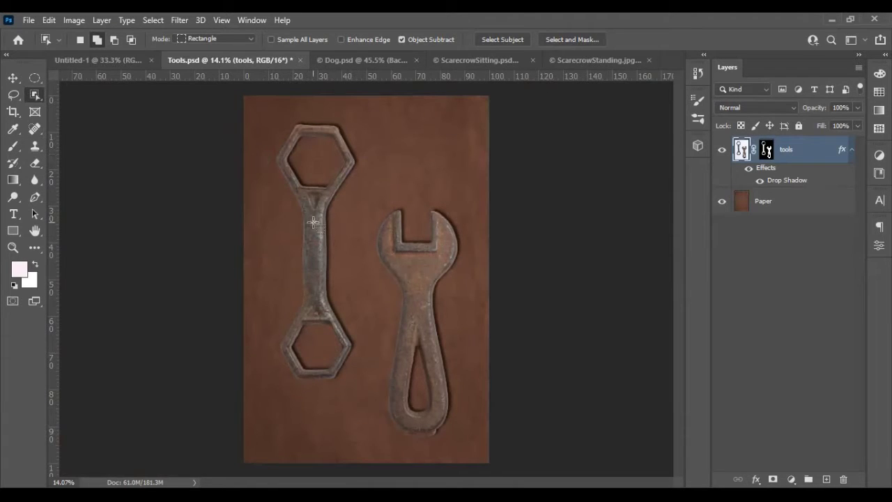
left_click(356, 57)
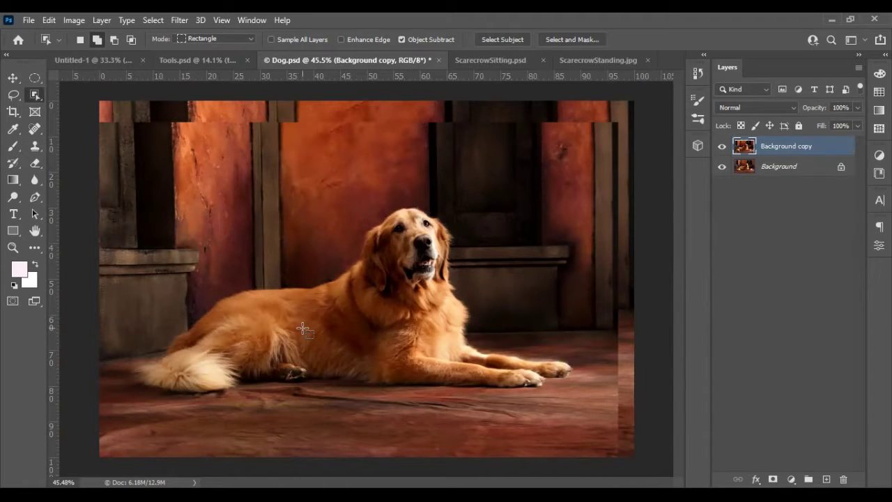
key("ctrl+minus")
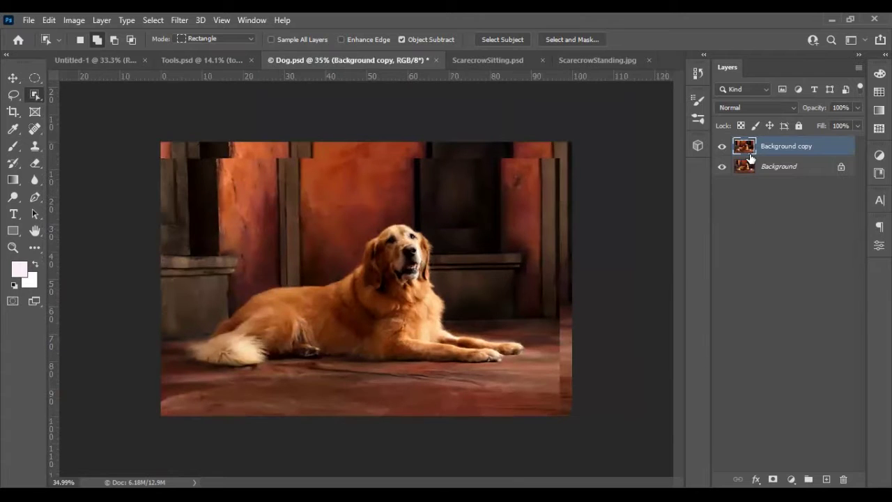
key("Delete")
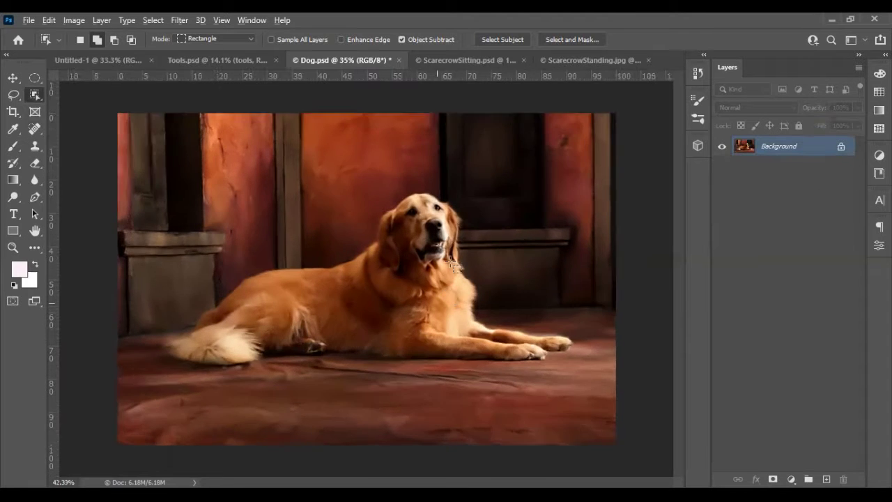
Check Dog.psd's canvas size in pixels without changing it, then show Tools.psd
scroll(397, 248, "up", 5)
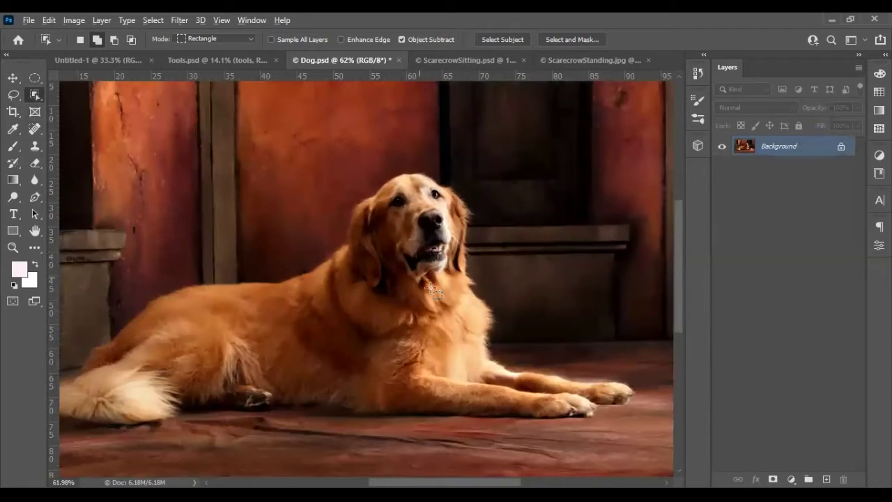
scroll(416, 268, "down", 1)
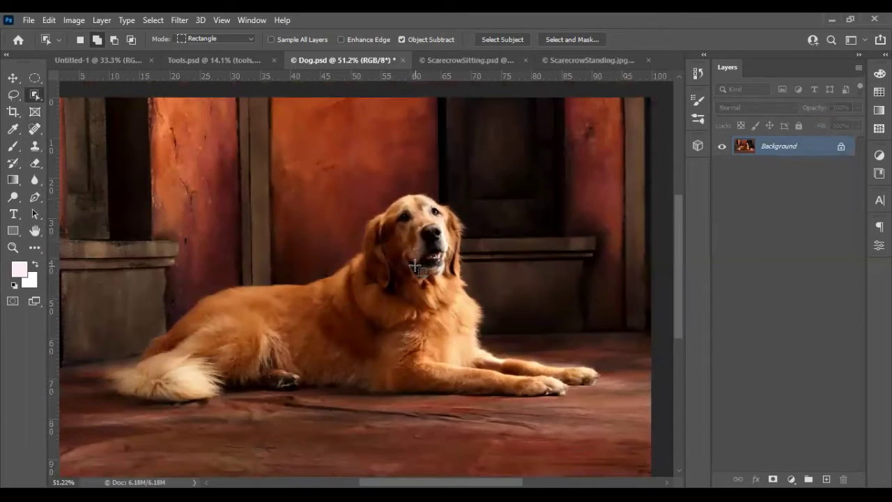
scroll(439, 347, "down", 1)
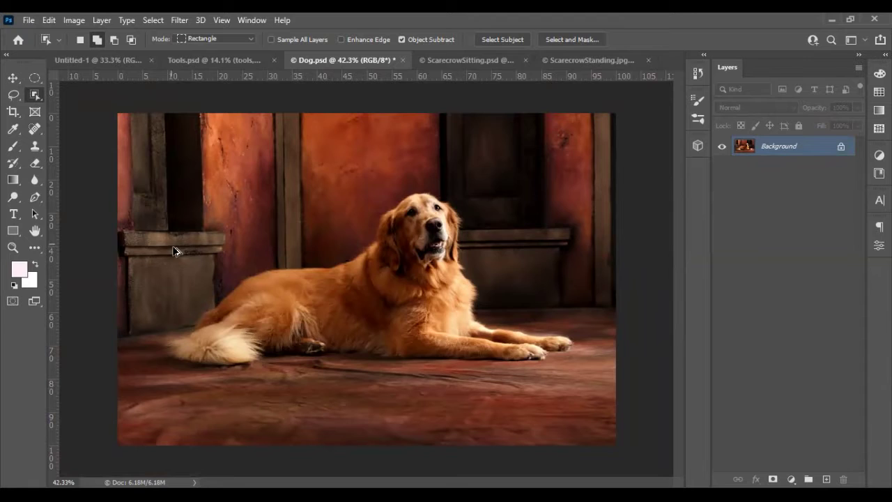
key("ctrl+alt+c")
left_click(439, 229)
left_click(439, 254)
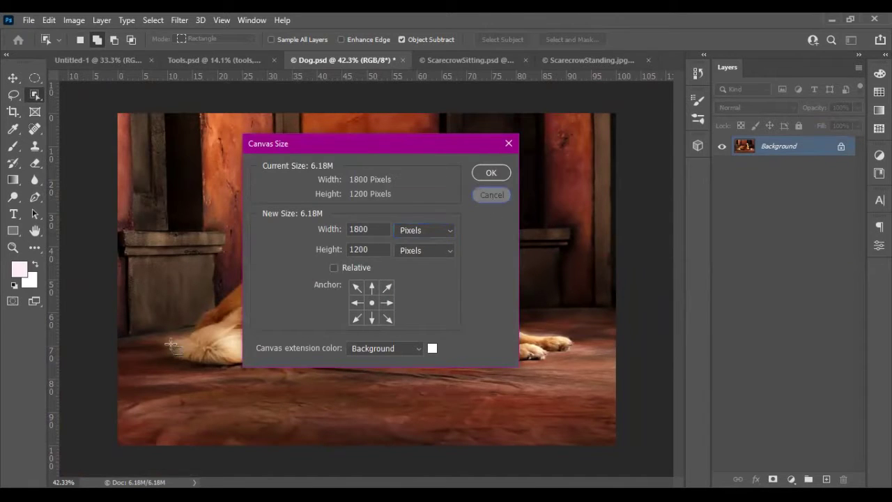
left_click(493, 198)
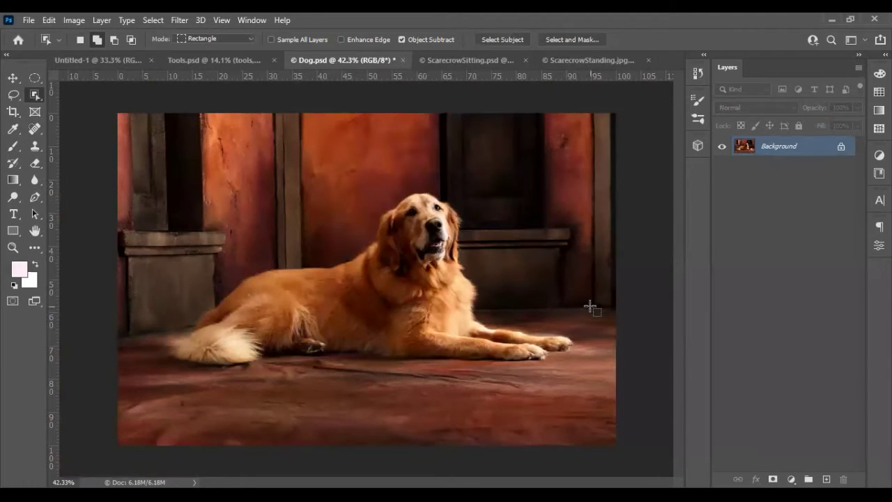
left_click(211, 63)
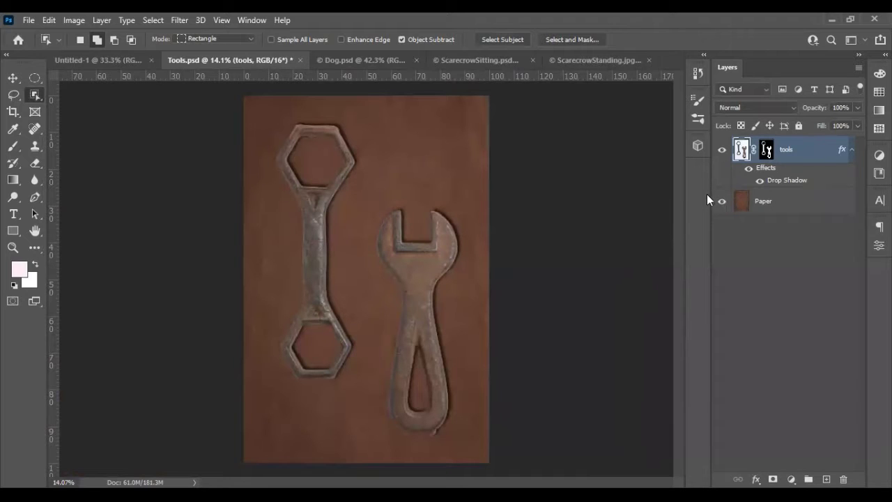
Bring Dog.psd back to the front, showing the retriever photo on its Background layer
left_click(371, 61)
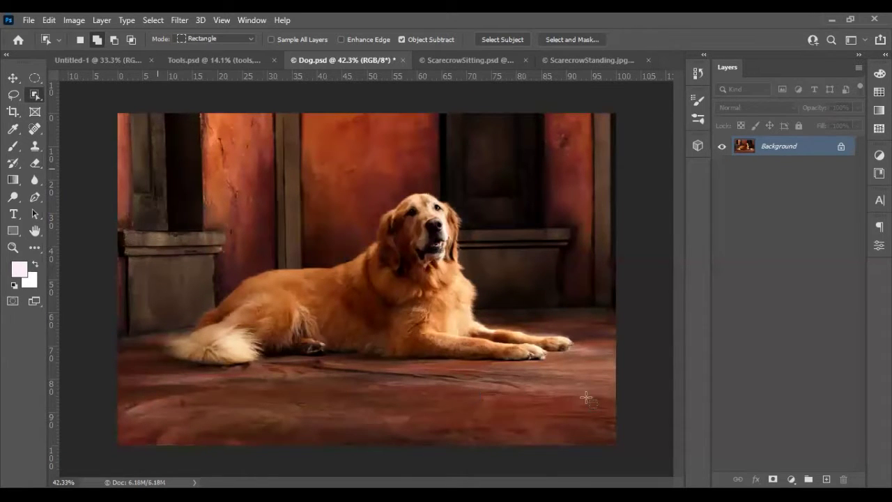
Select the golden retriever with an Object Selection rectangle, then zoom in on its tail
left_click_drag(586, 398, 587, 398)
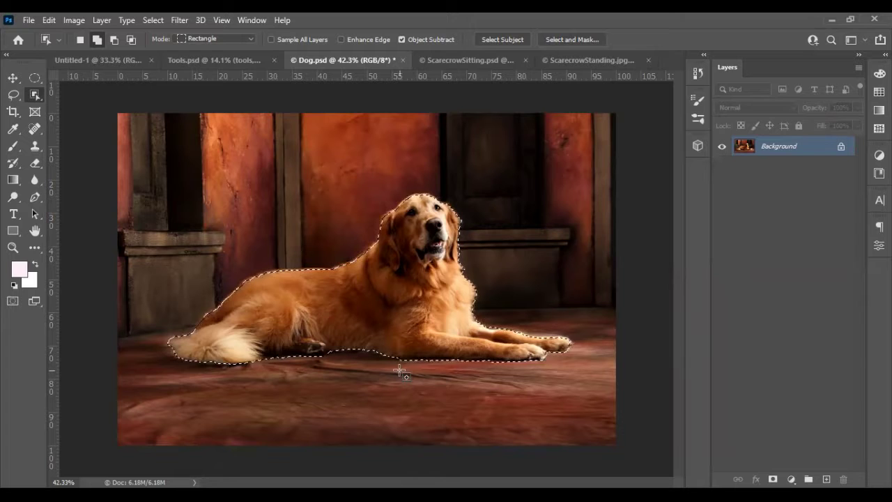
scroll(154, 363, "up", 2)
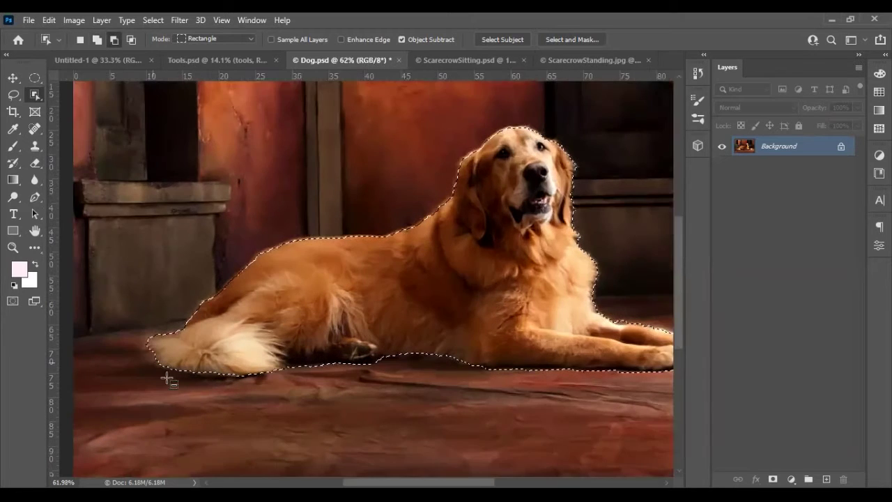
scroll(167, 374, "up", 1)
scroll(167, 379, "up", 3)
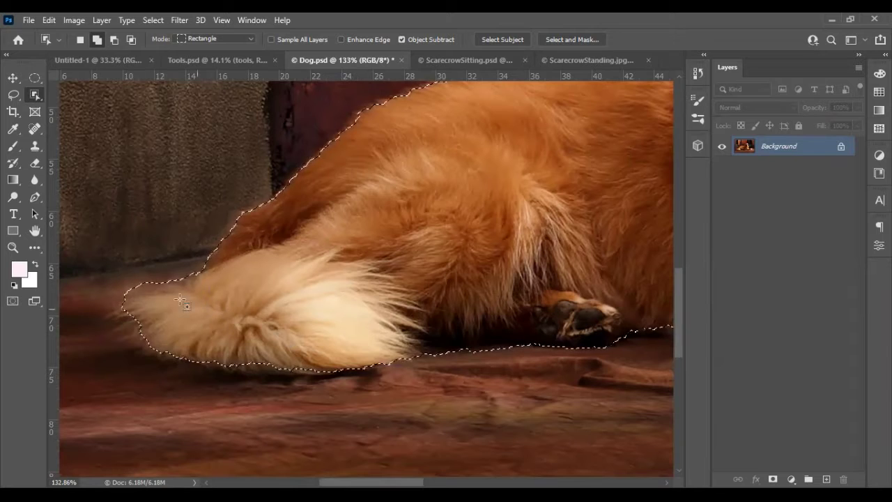
scroll(156, 307, "up", 1)
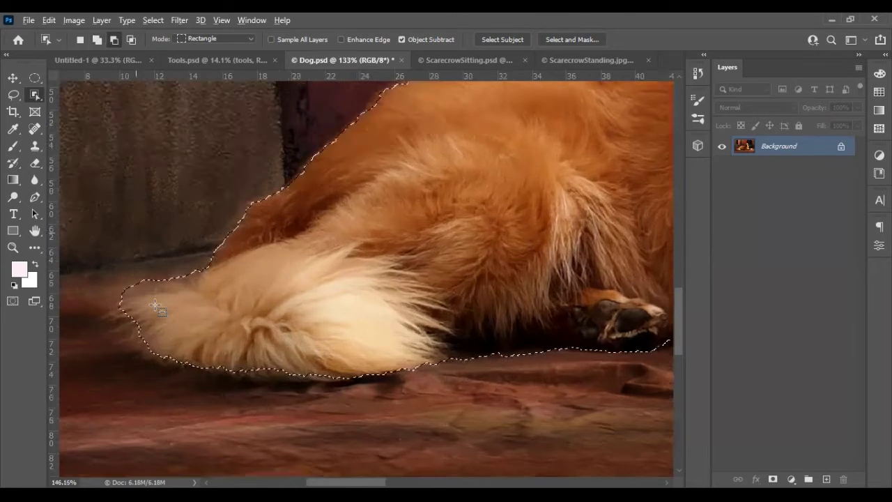
scroll(155, 307, "up", 1)
scroll(215, 295, "up", 1)
scroll(209, 300, "up", 1)
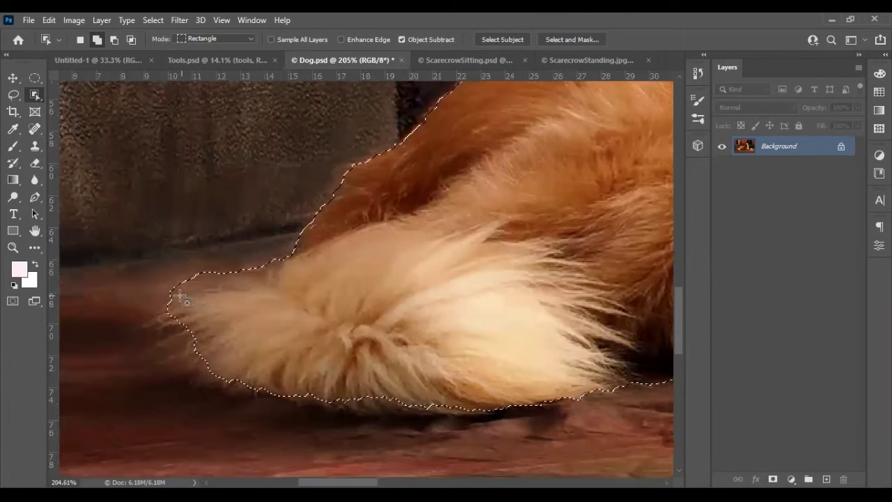
Switch to the standard Lasso Tool in Subtract from selection mode
left_click(11, 96)
right_click(13, 96)
left_click(68, 97)
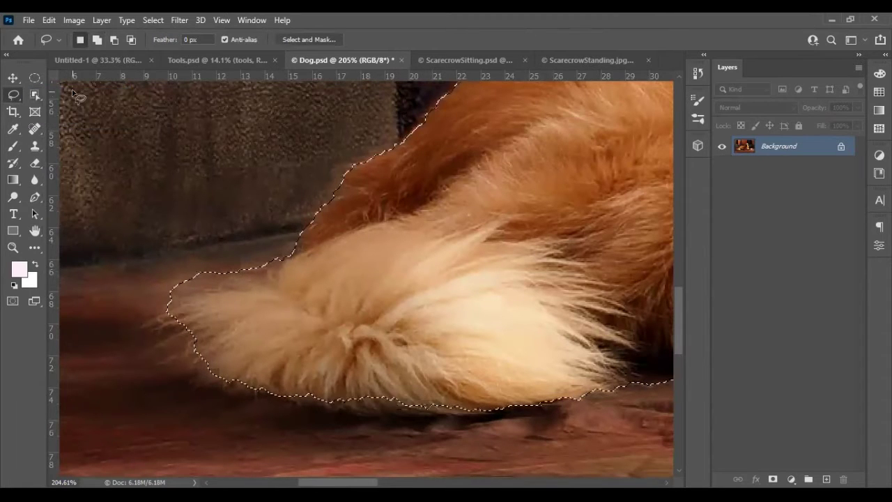
left_click(113, 40)
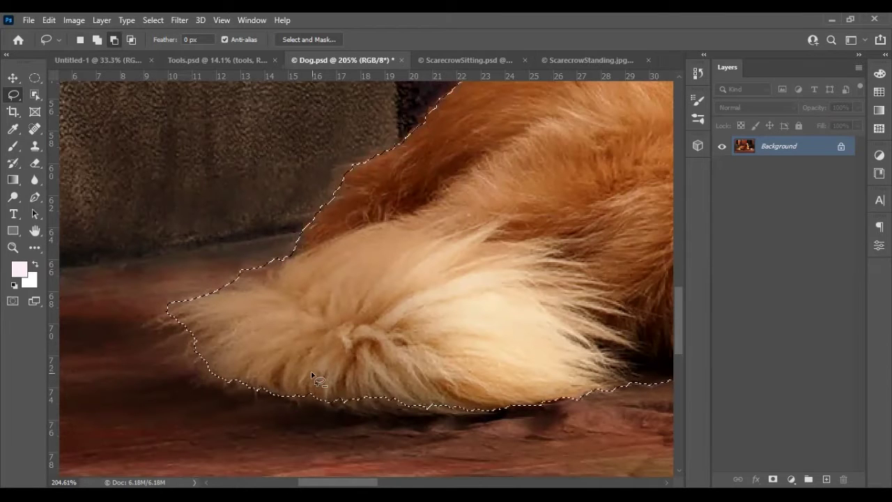
Pan along the tail and underside, then lasso a loop beneath the dog's belly
left_click_drag(279, 370, 205, 332)
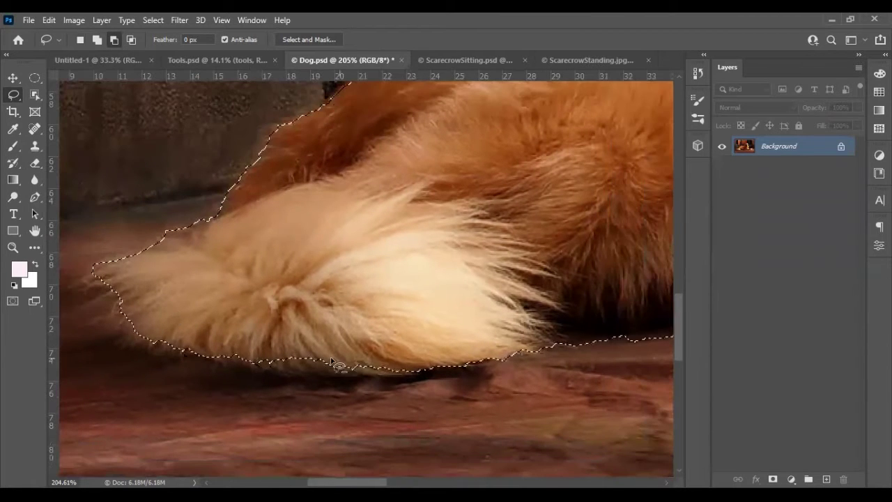
left_click_drag(446, 351, 334, 350)
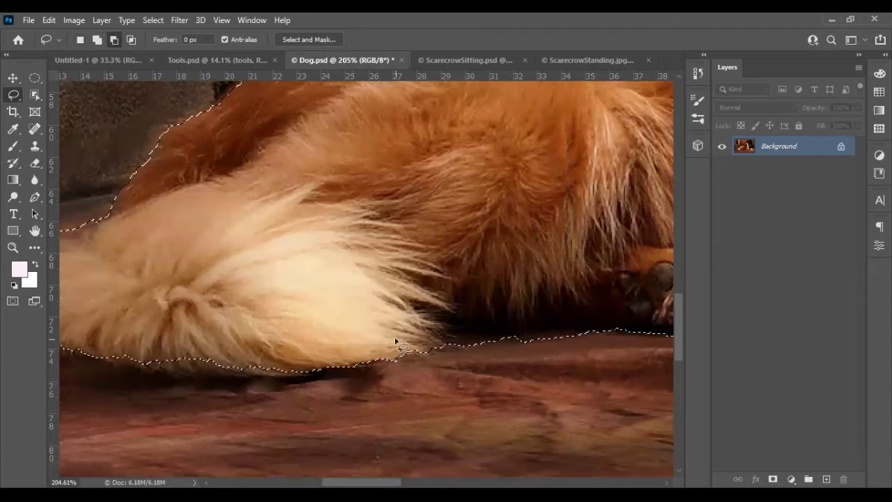
left_click_drag(427, 302, 362, 348)
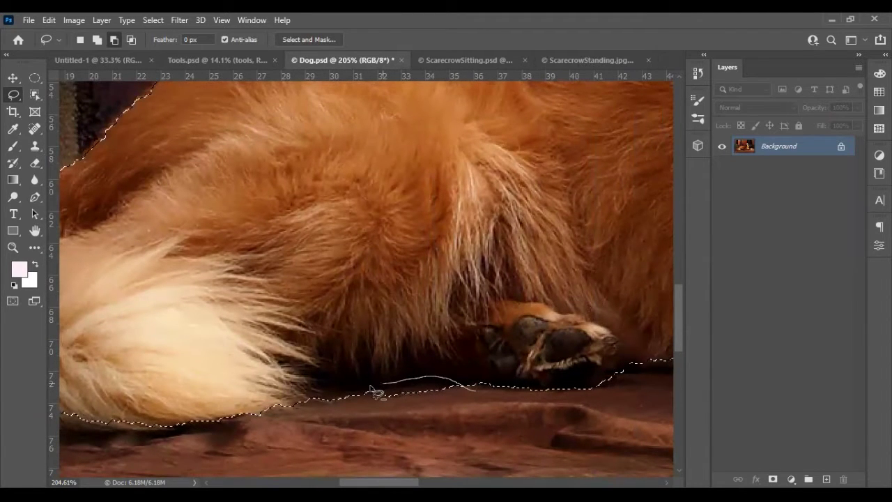
left_click_drag(402, 410, 497, 398)
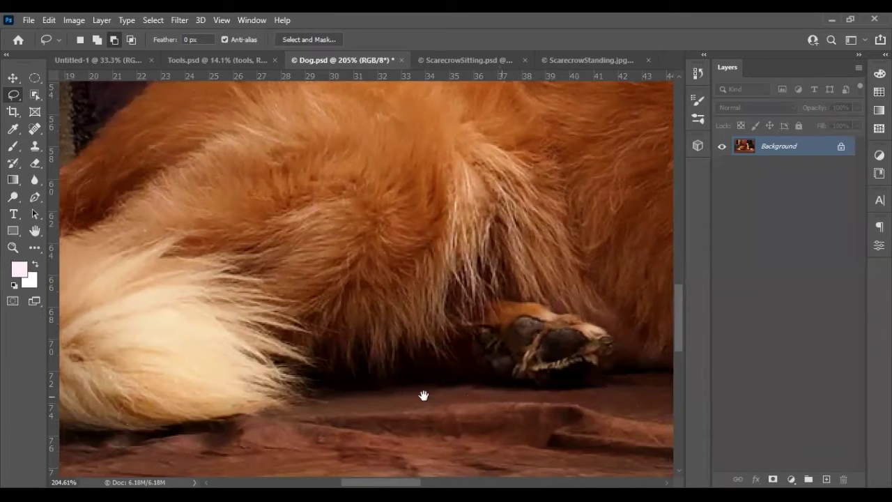
Undo to restore the lost dog selection and reshape its edge below the belly
scroll(423, 394, "right", 5)
left_click(428, 392)
scroll(377, 387, "right", 6)
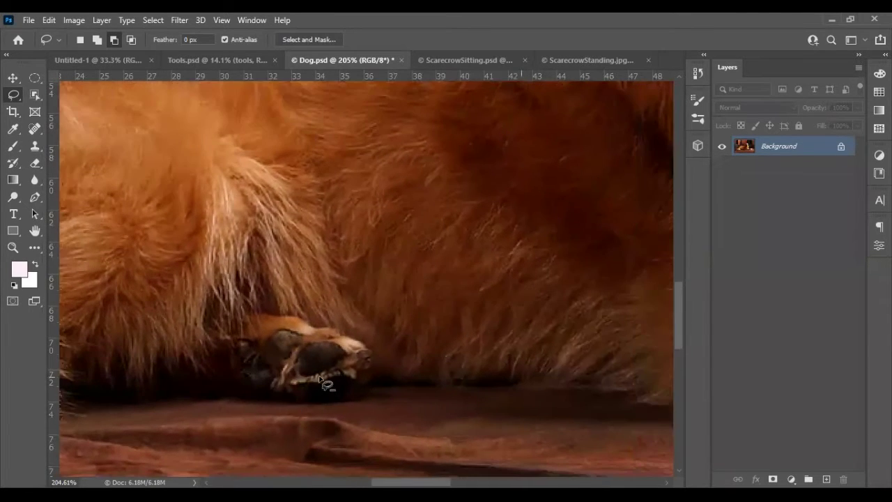
scroll(352, 376, "right", 10)
key("ctrl+z")
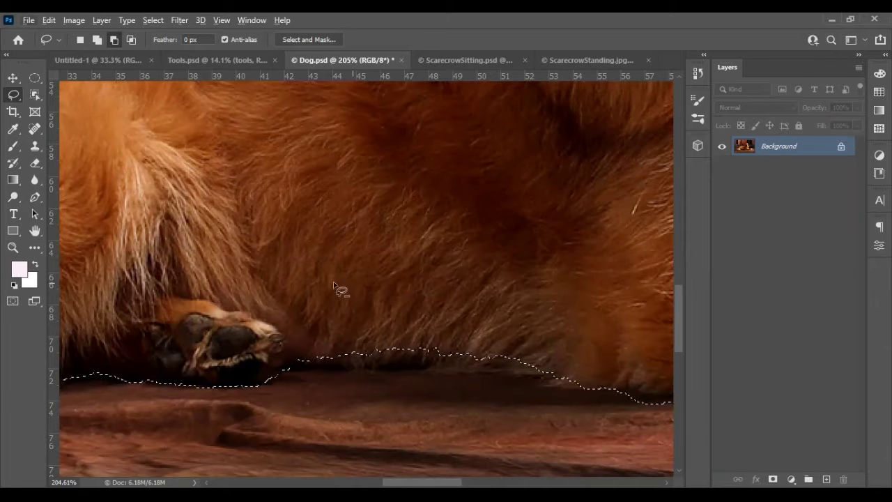
mouse_move(314, 354)
left_mouse_down()
mouse_move(333, 352)
mouse_move(339, 368)
left_mouse_up()
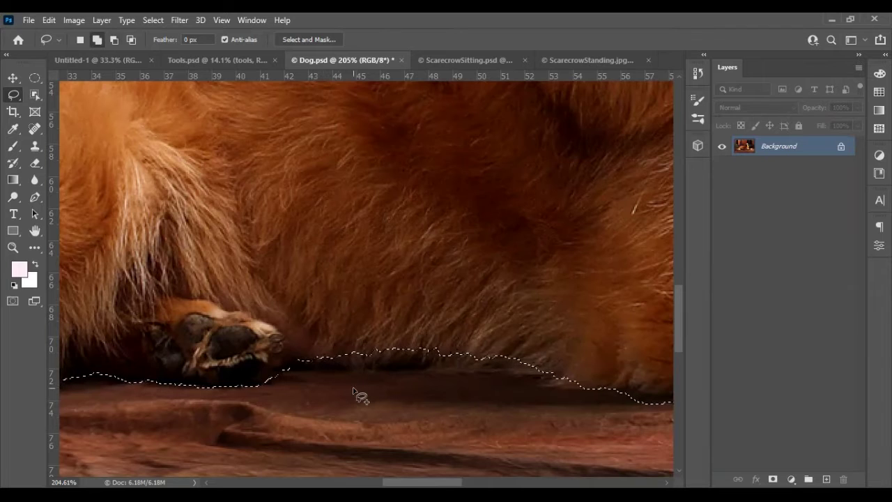
Shift-lasso the area under the belly into the selection, undoing an unwanted bump
key("alt")
key("shift")
key("alt")
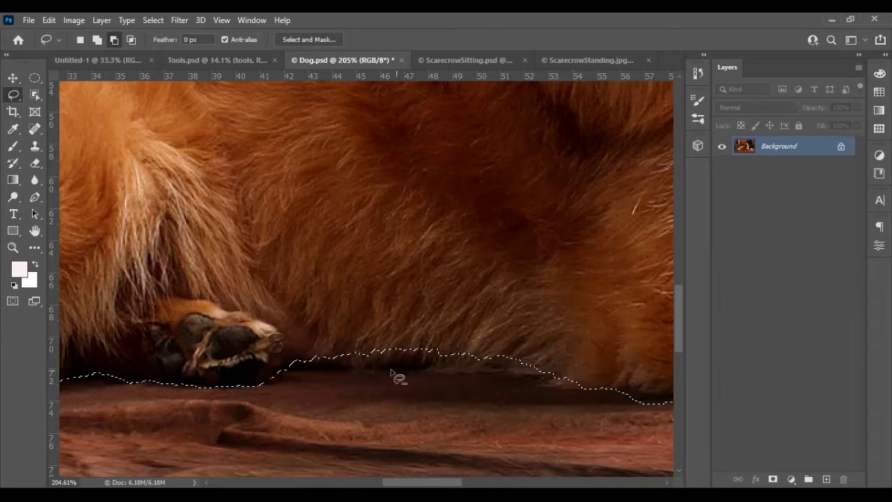
key("shift")
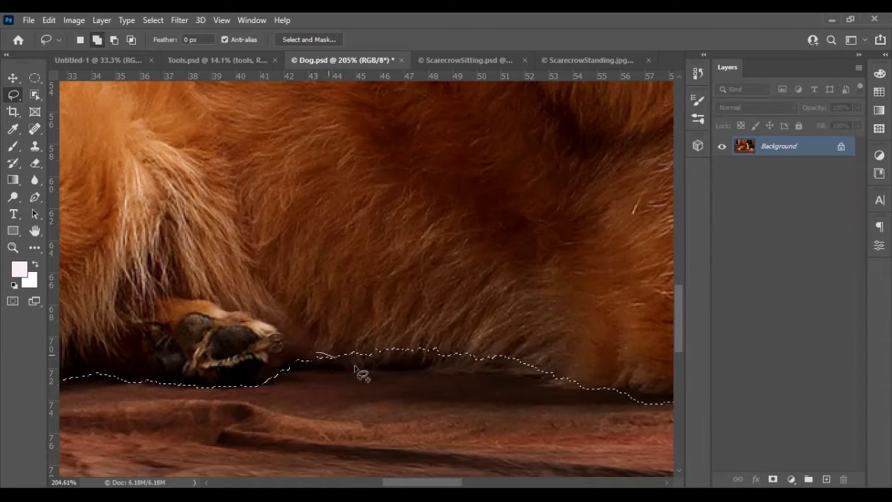
left_click_drag(331, 351, 466, 357)
key("alt")
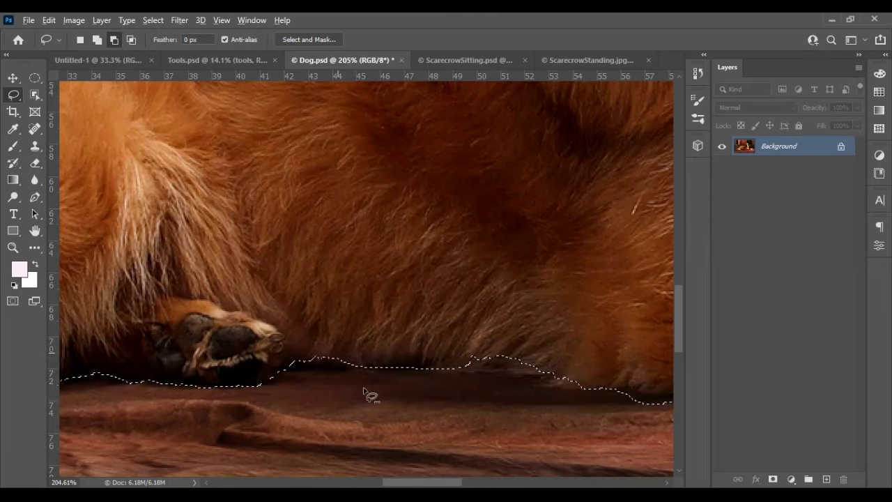
left_click_drag(340, 357, 338, 356)
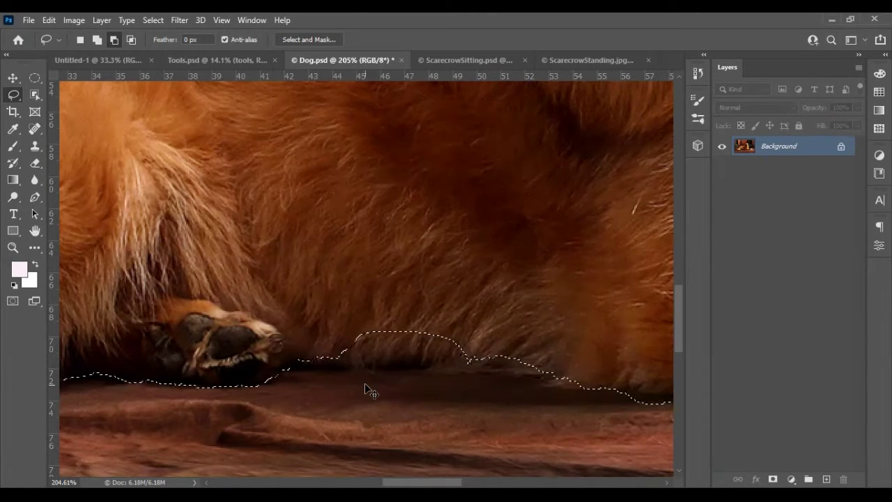
key("ctrl+z")
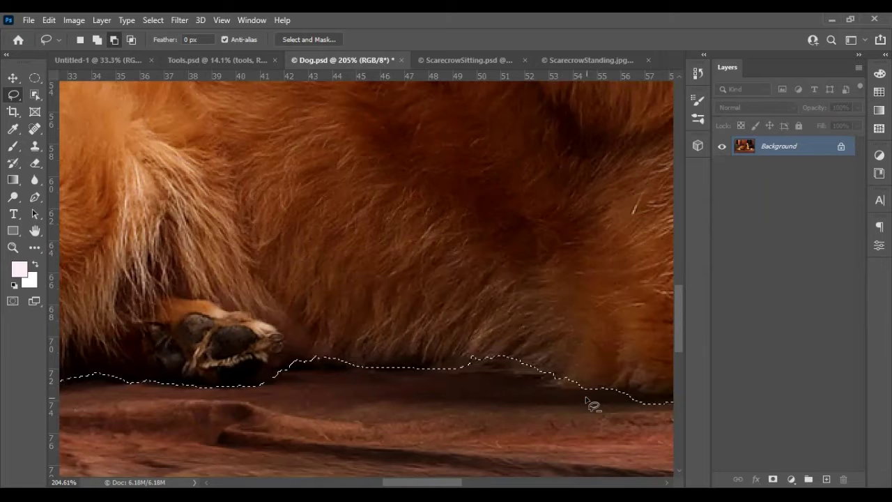
left_click(550, 425)
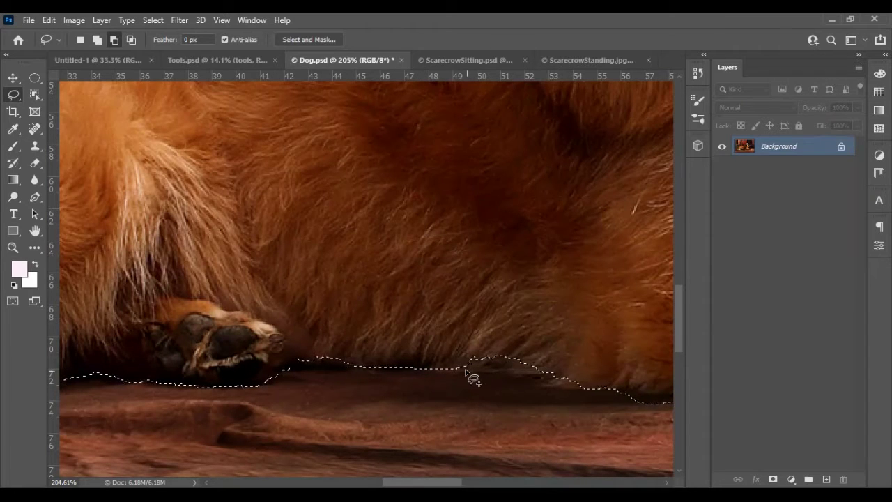
key("shift")
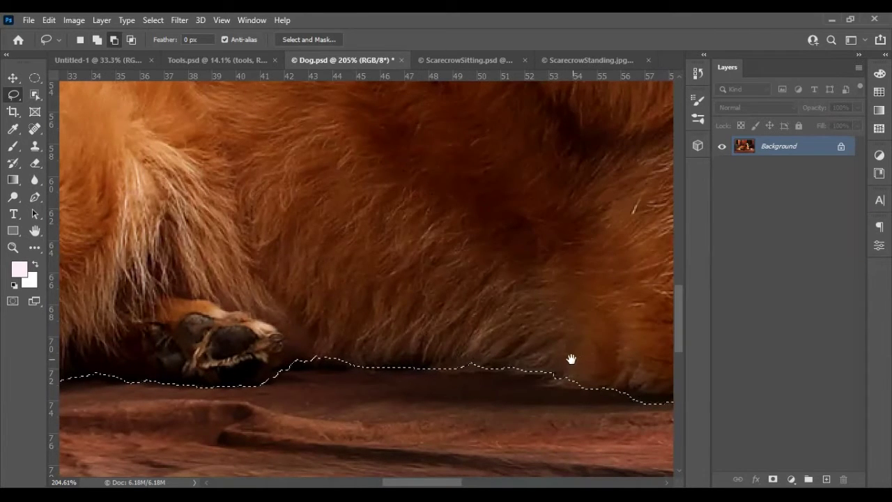
Extend the selection along the belly fur and the bottoms of the front paws
left_click_drag(572, 361, 347, 323)
left_click_drag(496, 302, 352, 298)
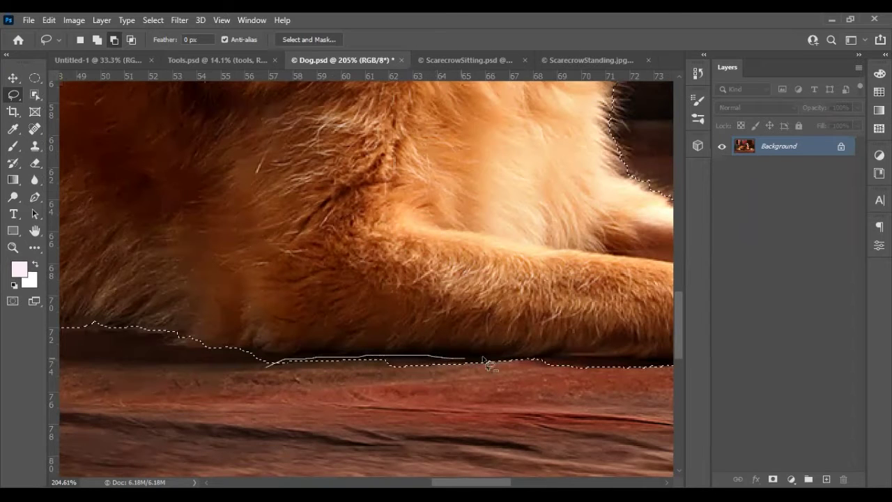
mouse_move(632, 368)
left_mouse_down()
mouse_move(637, 398)
mouse_move(388, 377)
left_mouse_up()
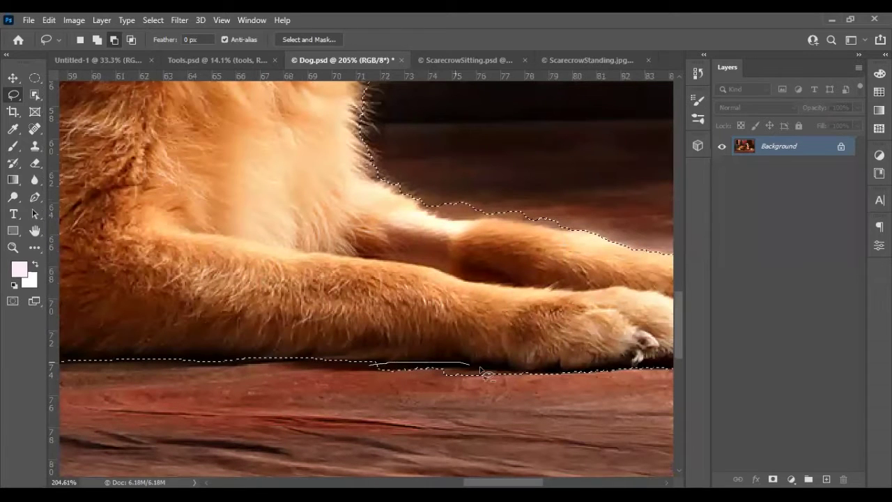
mouse_move(376, 368)
left_mouse_down()
mouse_move(548, 380)
mouse_move(325, 392)
left_mouse_up()
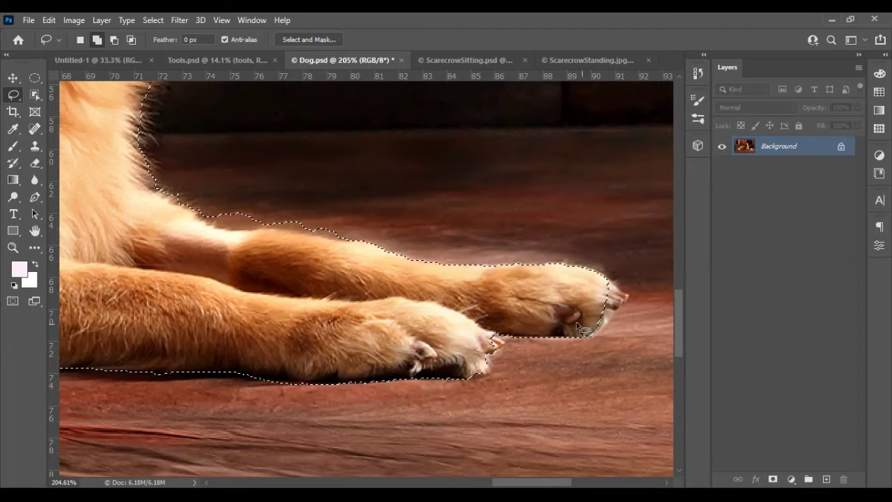
Add the edge above the foreleg, then Alt-lasso away the excess selection there
key("space")
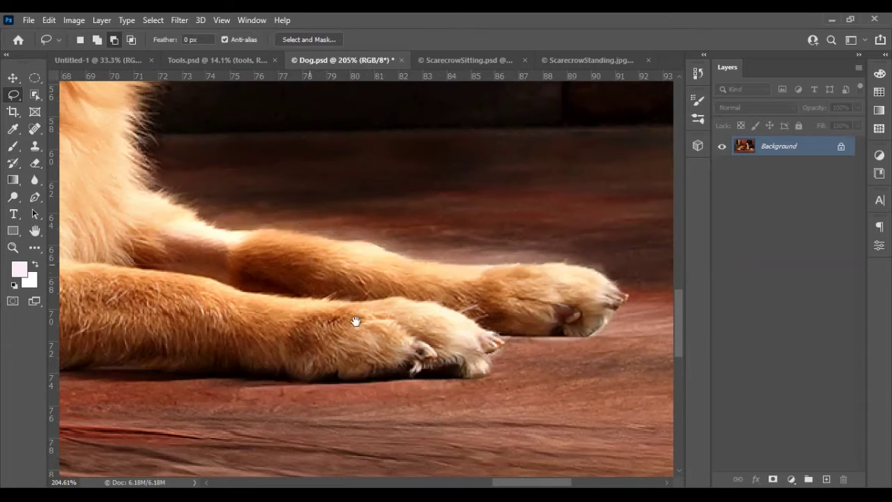
left_click_drag(356, 322, 418, 398)
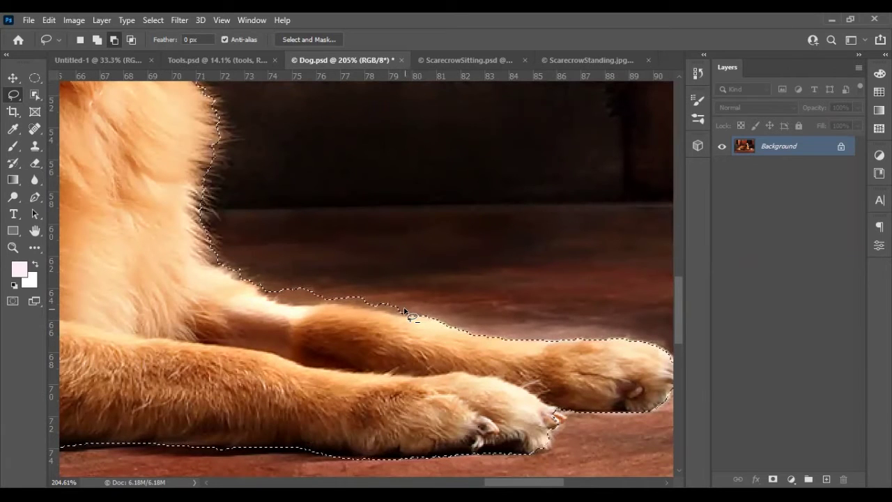
key("shift")
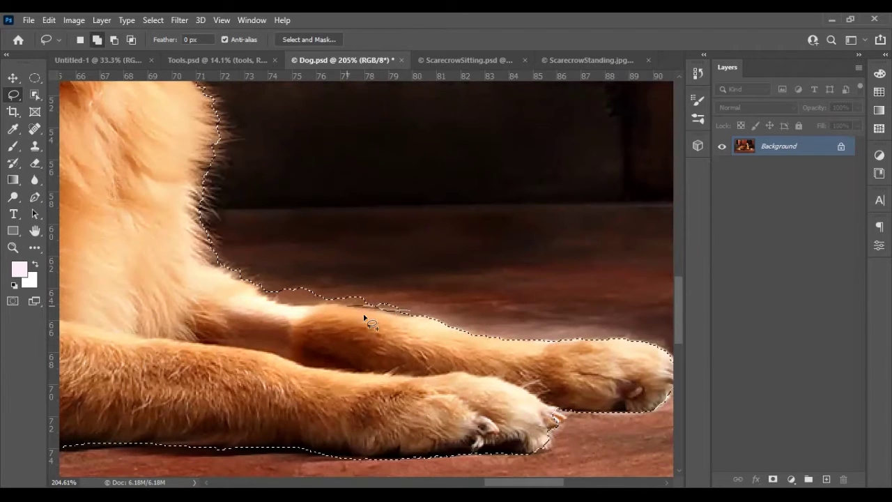
left_click_drag(350, 309, 348, 308)
key("alt")
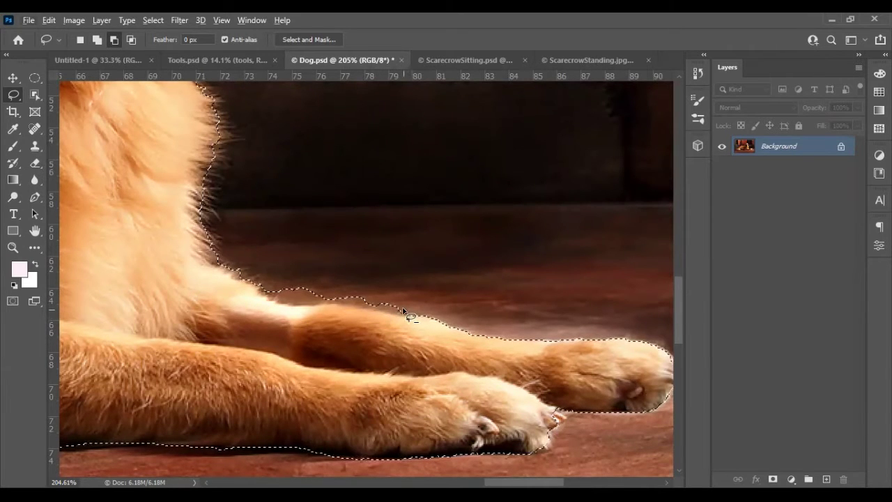
left_click_drag(403, 310, 341, 315)
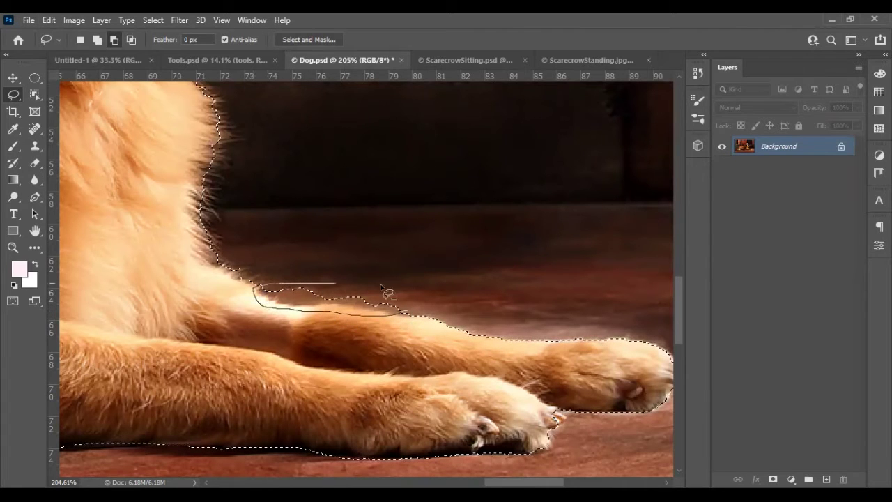
left_click_drag(396, 317, 394, 318)
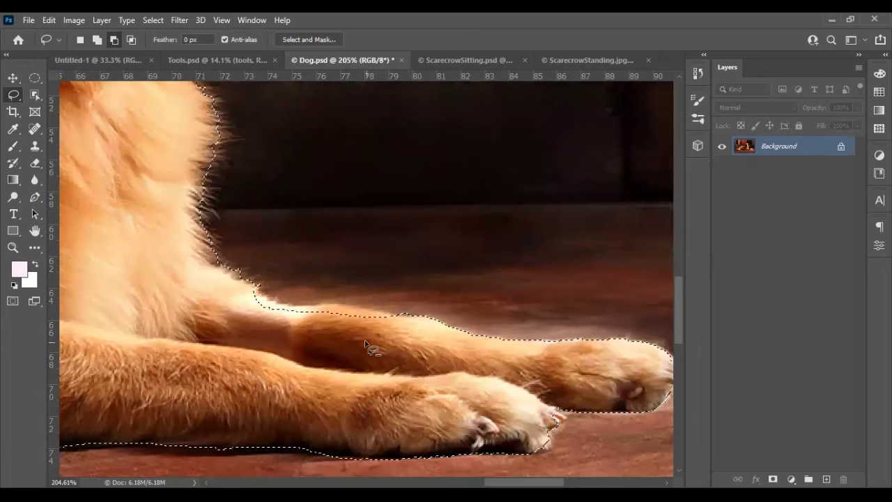
key("ctrl+d")
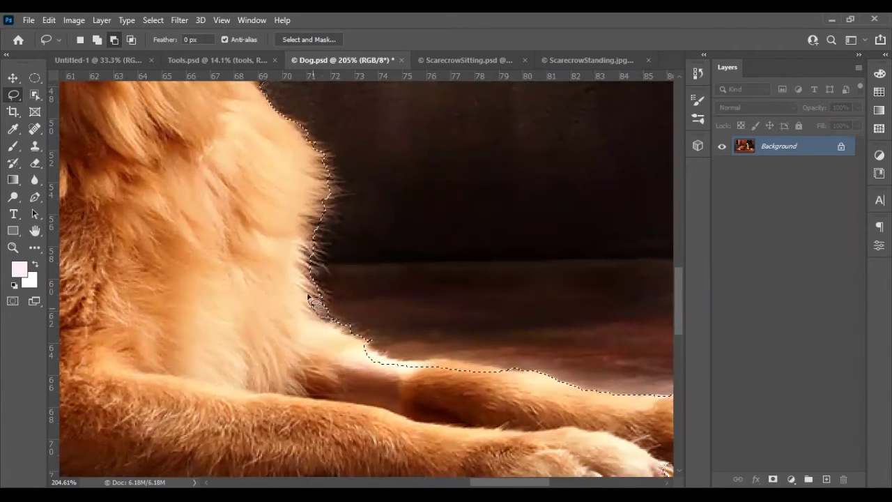
Refine the selection edge along the chest, neck, muzzle and cheek fur
left_click_drag(348, 301, 341, 314)
left_click_drag(283, 207, 309, 363)
left_click_drag(284, 244, 276, 212)
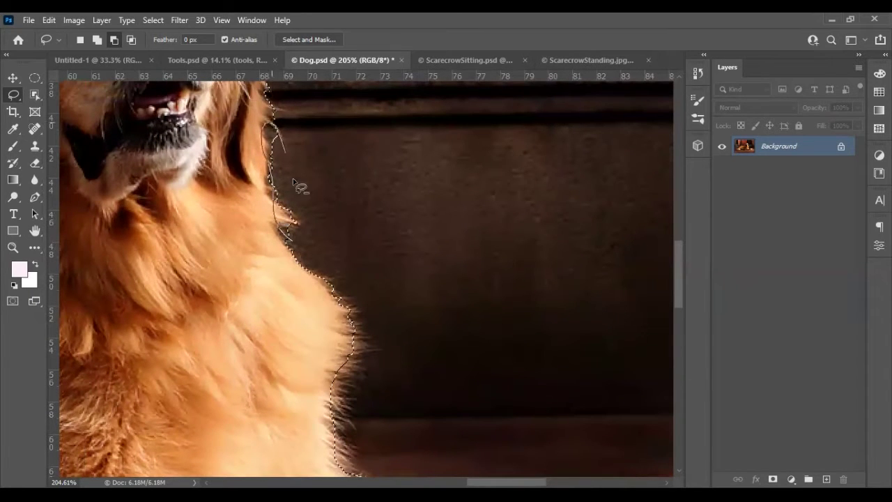
left_click_drag(301, 240, 253, 273)
mouse_move(214, 223)
left_mouse_down()
mouse_move(277, 354)
mouse_move(361, 324)
left_mouse_up()
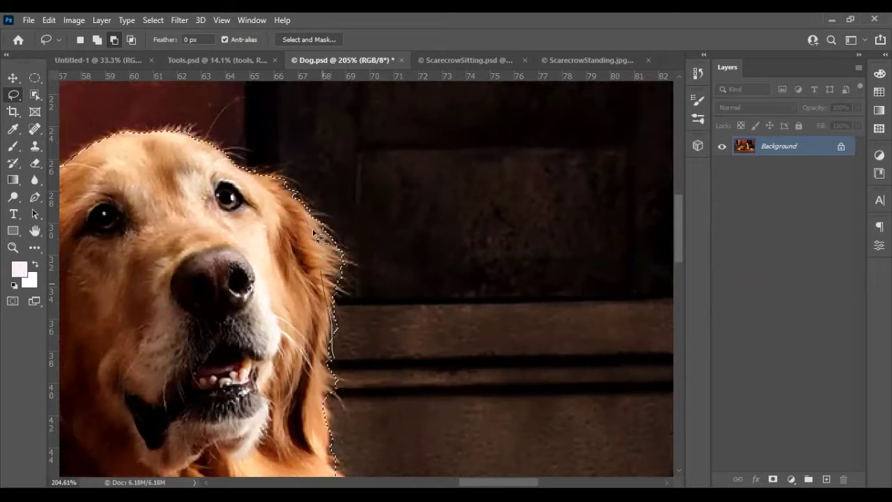
left_click_drag(342, 366, 312, 387)
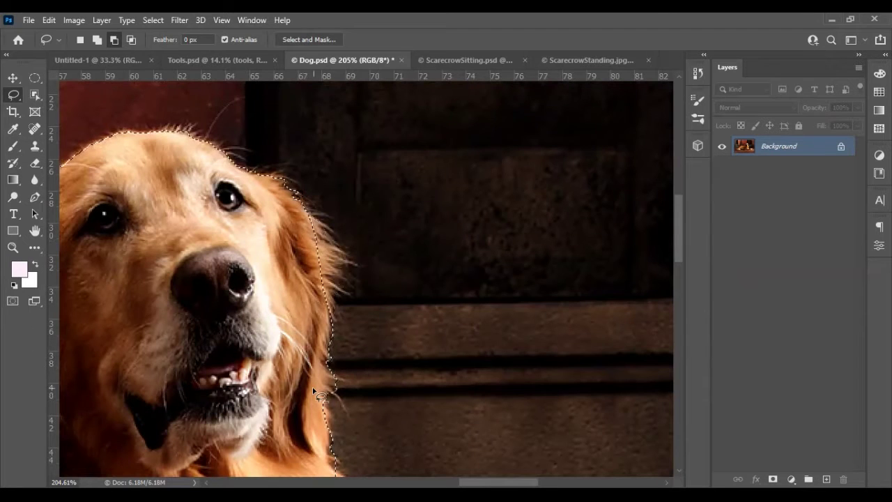
left_click_drag(345, 457, 331, 338)
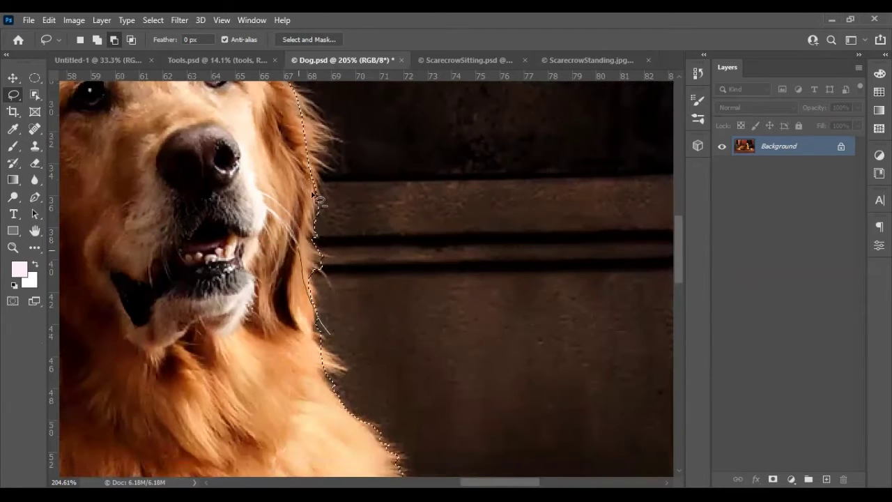
left_click_drag(339, 343, 326, 352)
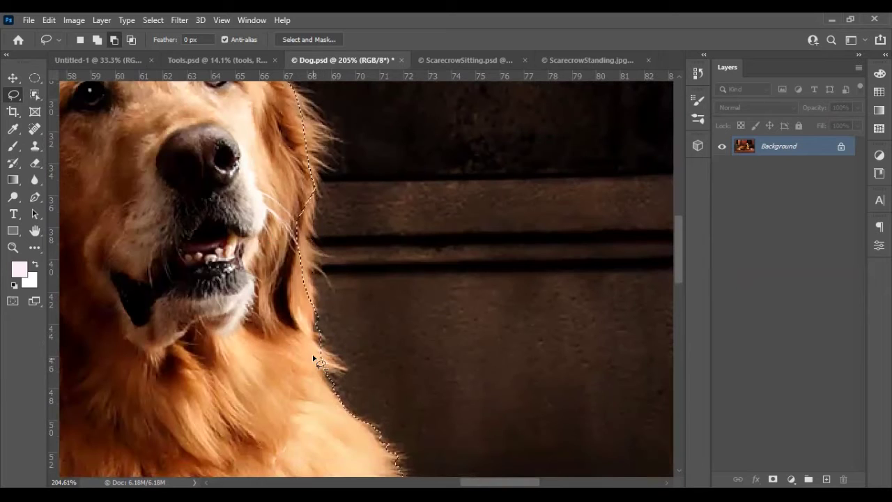
left_click_drag(293, 323, 339, 371)
Shift-lasso the fur beside the ear into the selection and zoom out to the whole dog
scroll(338, 371, "down", 3)
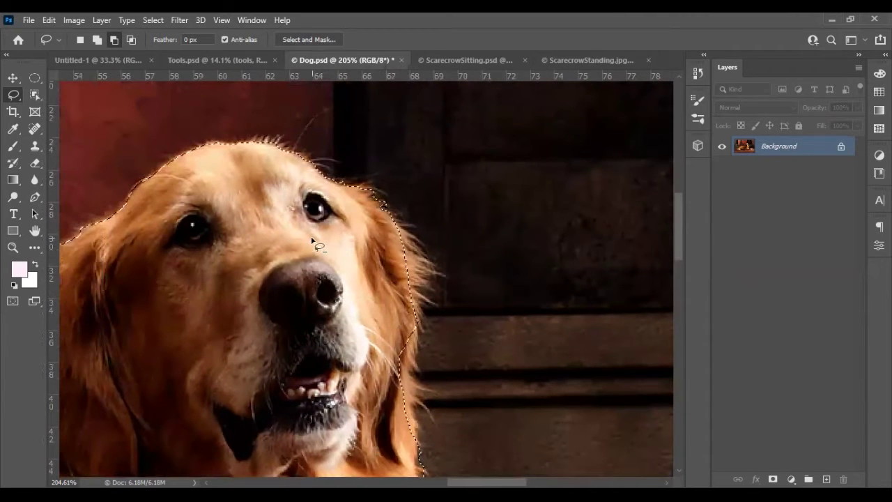
scroll(126, 287, "down", 2)
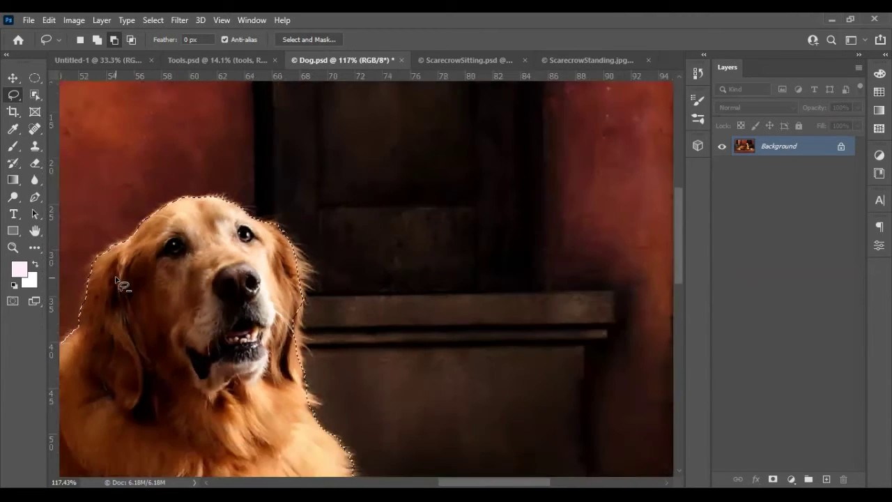
left_click_drag(139, 286, 288, 154)
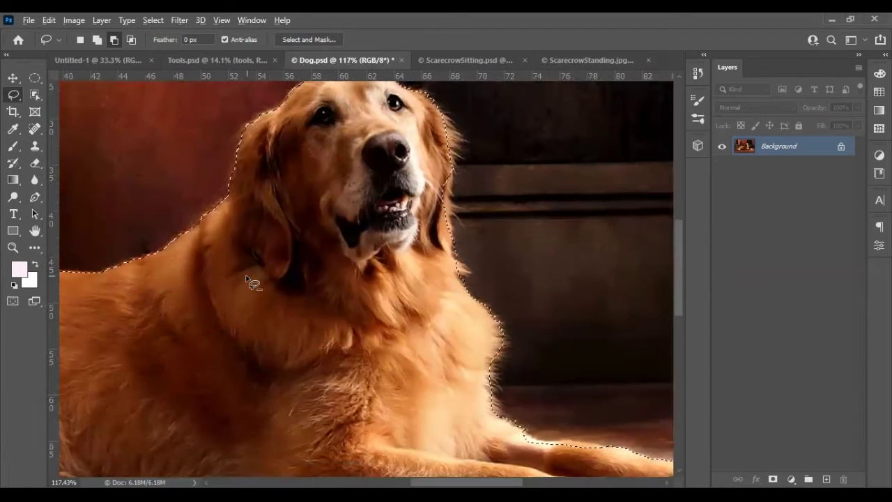
key("shift")
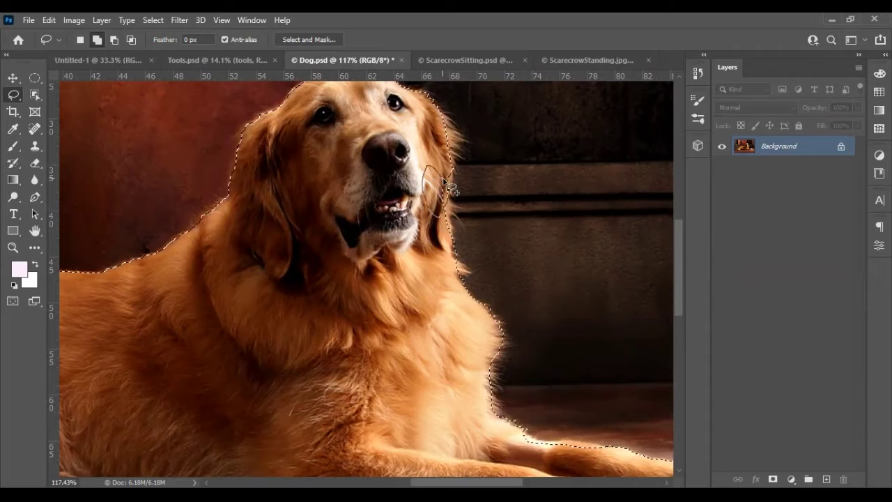
left_click_drag(449, 187, 439, 174)
scroll(302, 275, "down", 1)
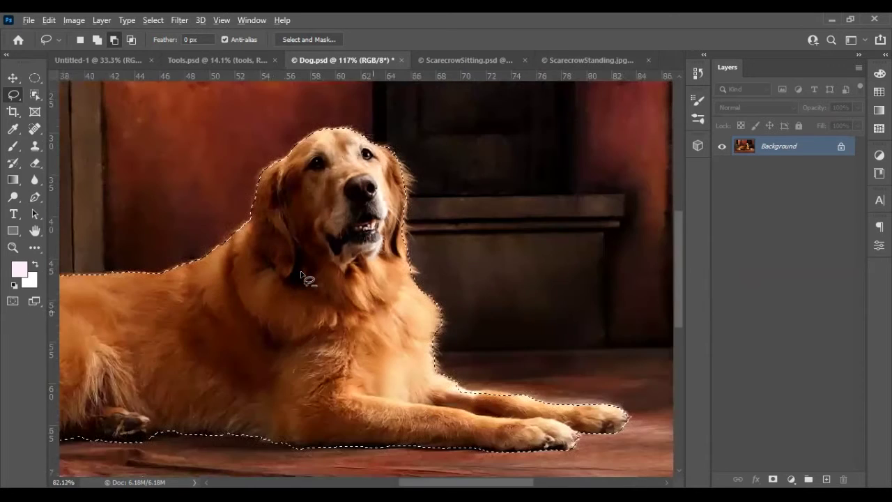
scroll(302, 274, "down", 3)
scroll(432, 265, "up", 1)
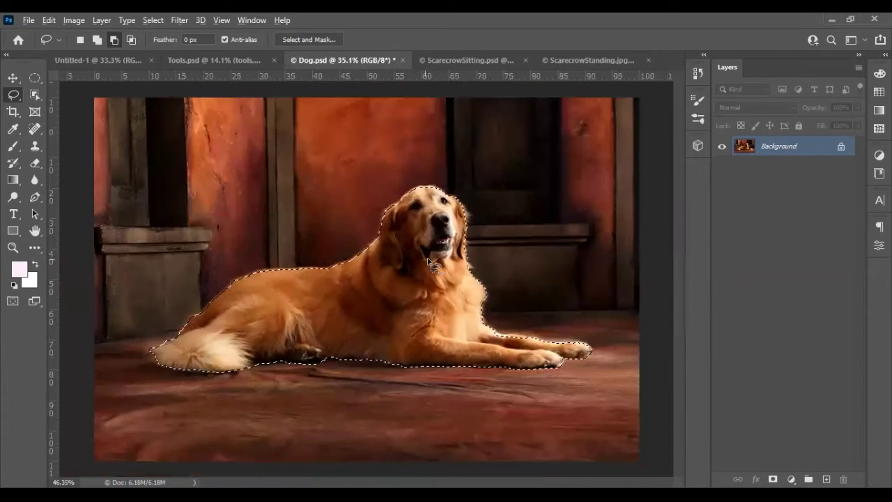
key("q")
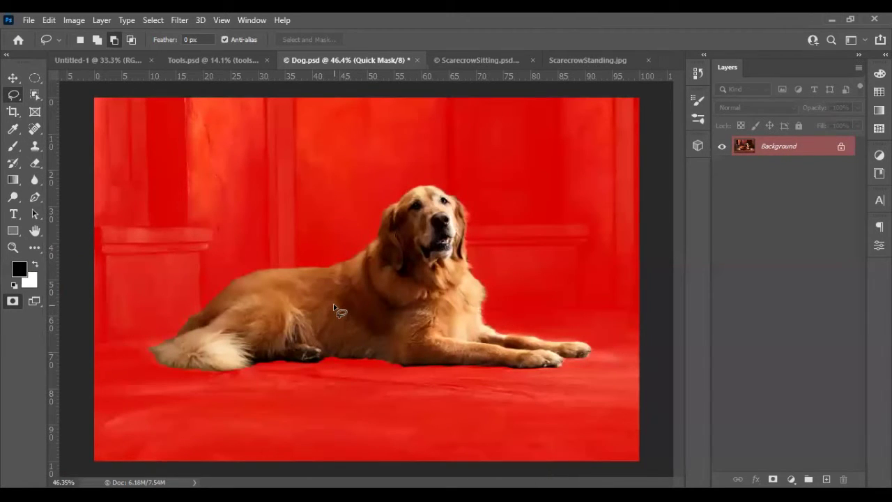
key("q")
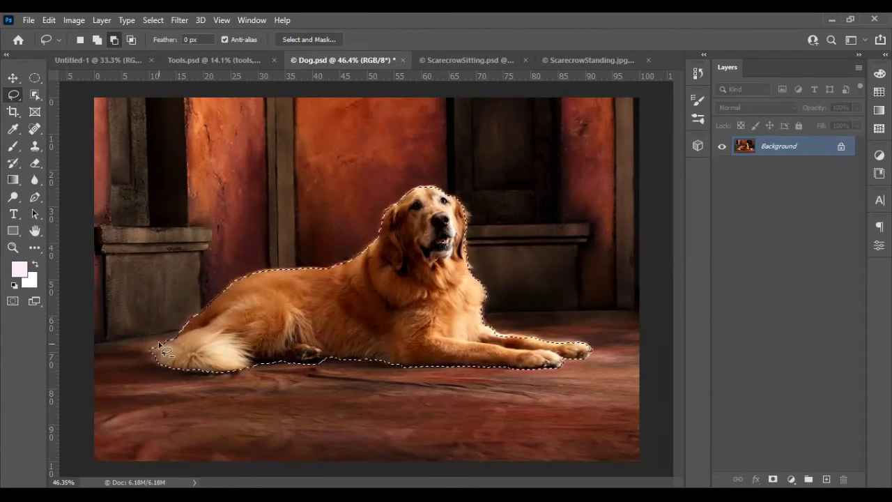
left_click(329, 40)
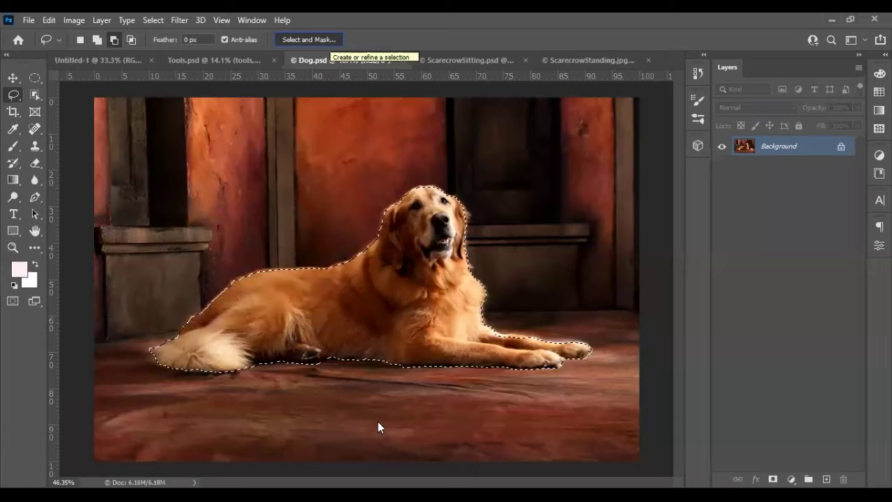
key("alt+ctrl+r")
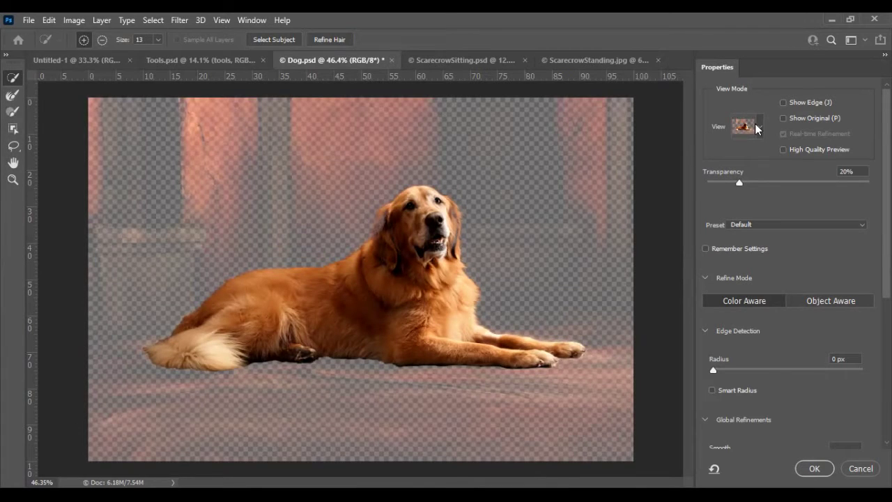
Preview Overlay, Marching Ants, On Black, On White and On Layers, then settle on Onion Skin
left_click(759, 131)
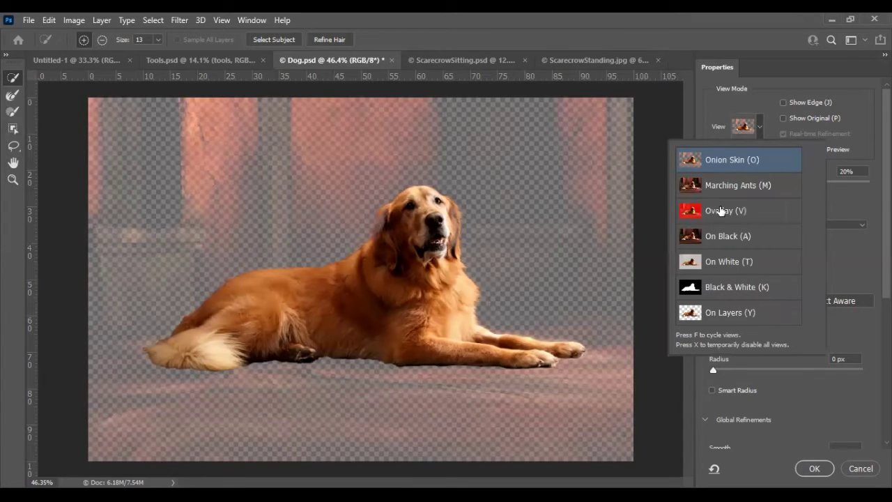
left_click(718, 210)
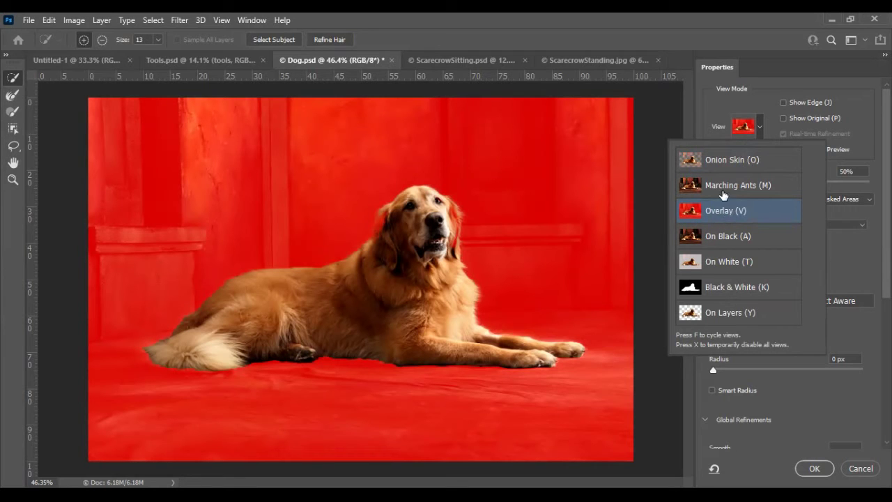
left_click(717, 188)
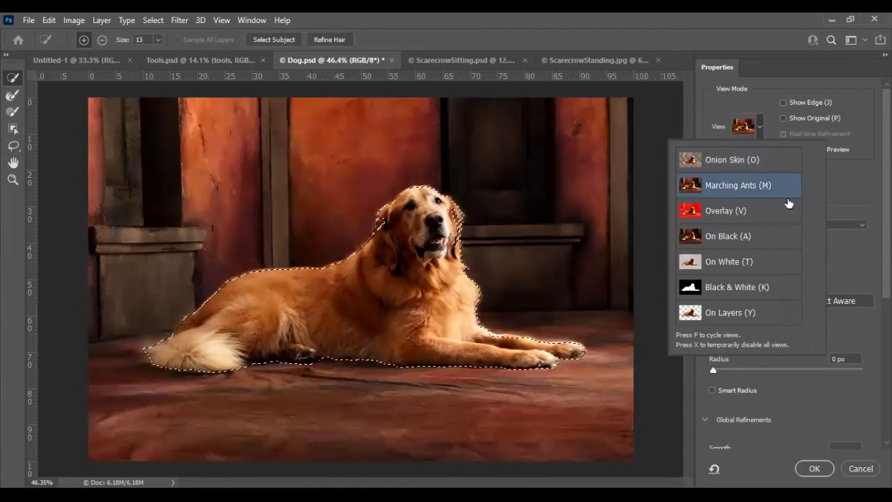
left_click(718, 238)
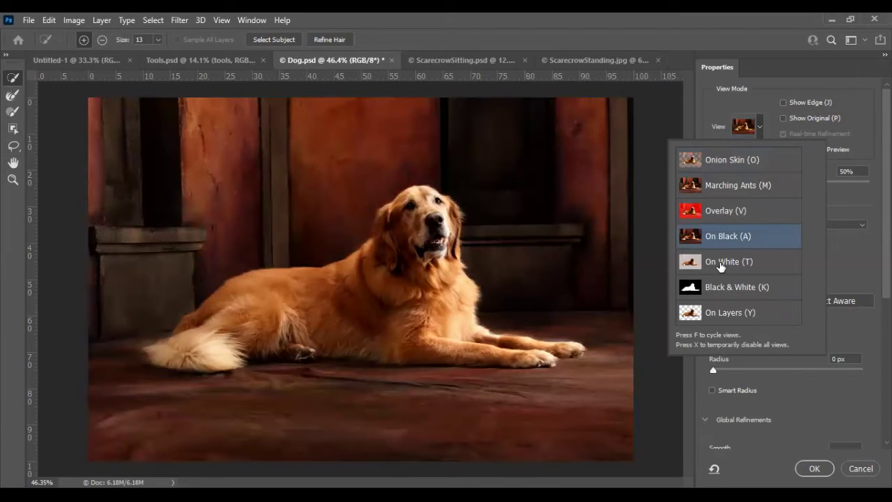
left_click(721, 264)
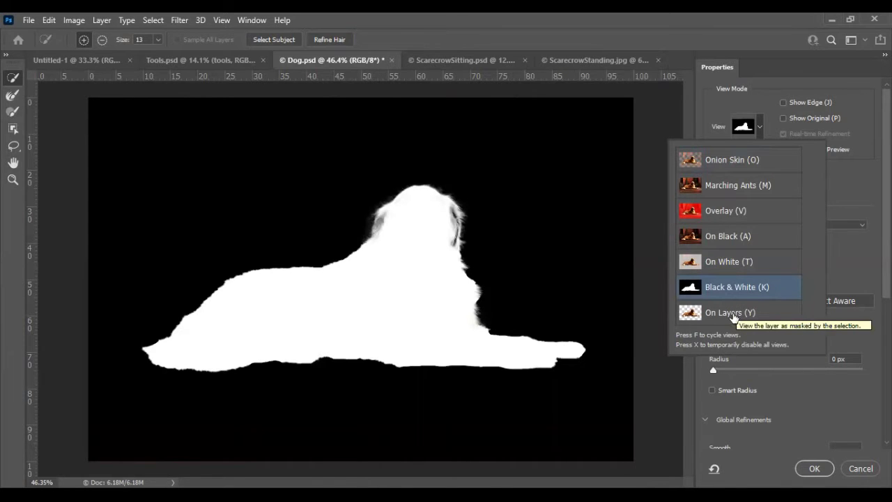
left_click(732, 313)
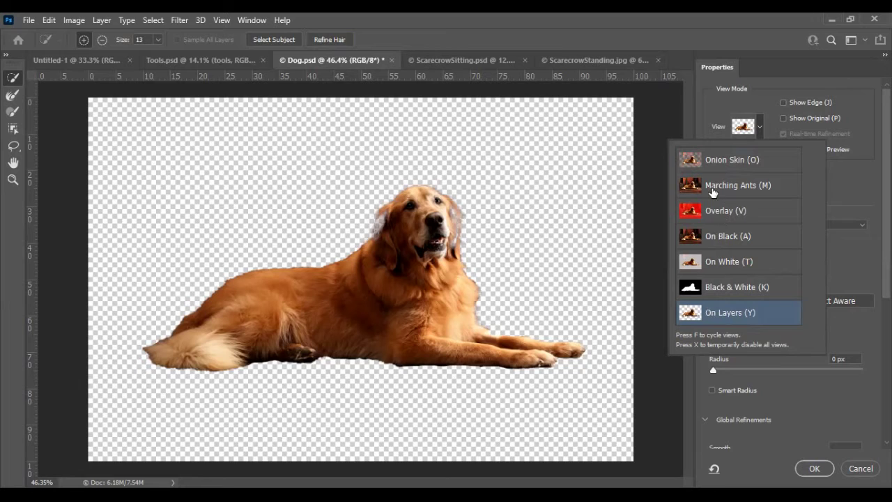
left_click(711, 163)
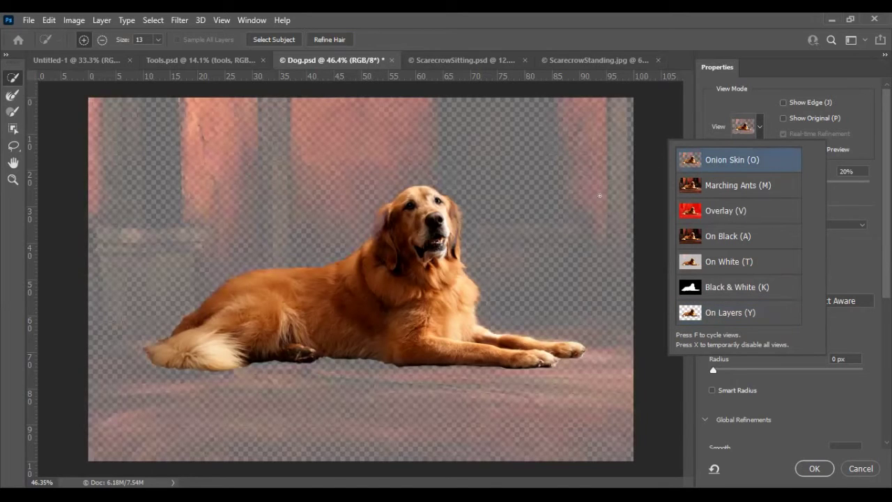
Set the Onion Skin transparency to 26% after testing it at 100%
left_click(757, 134)
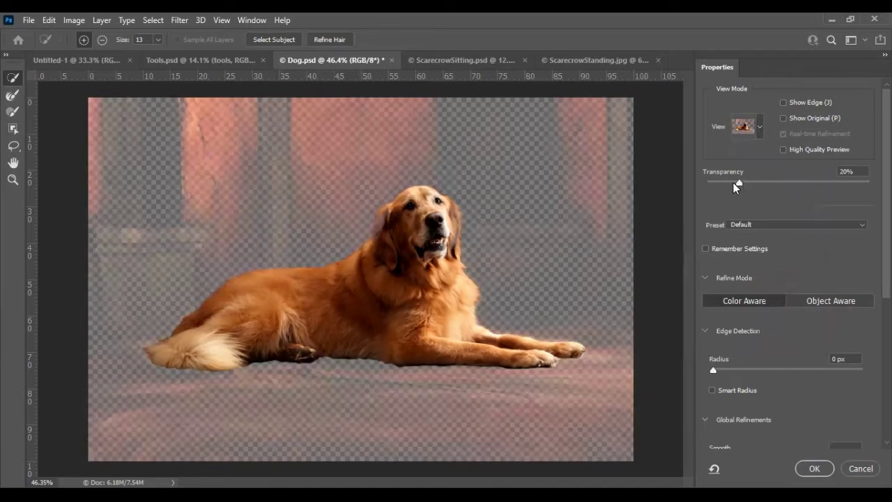
left_click_drag(748, 186, 786, 184)
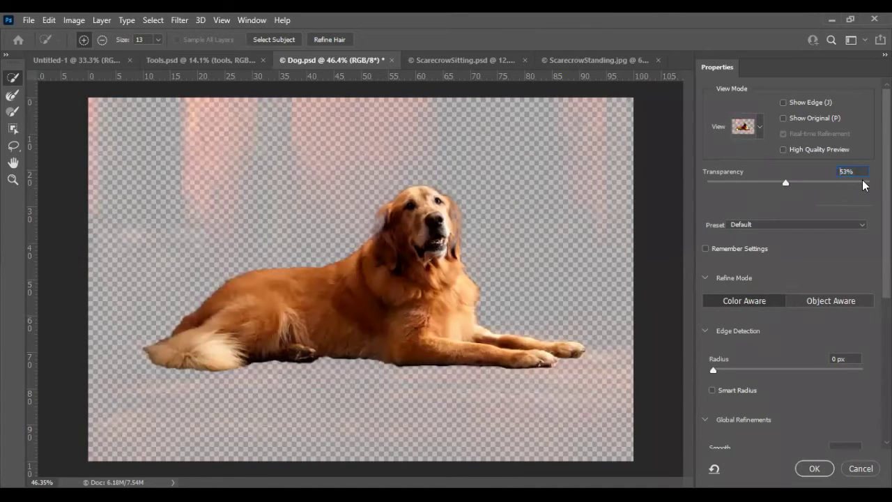
left_click(865, 184)
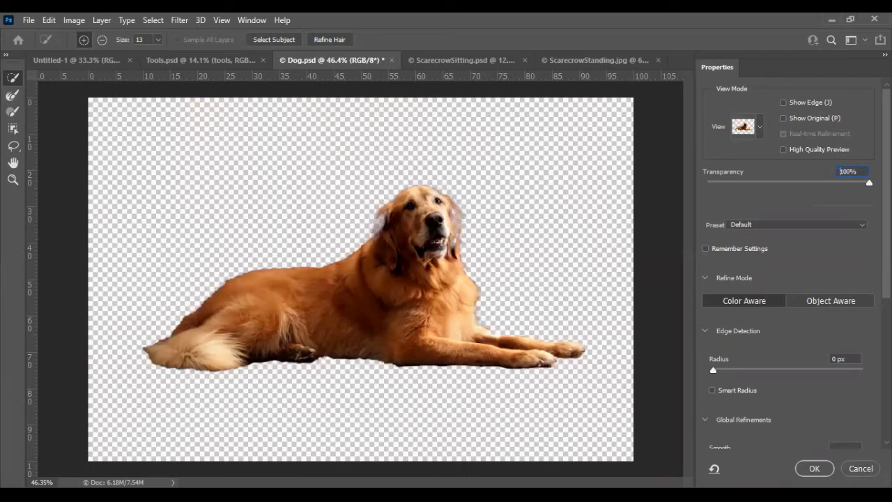
left_click(750, 184)
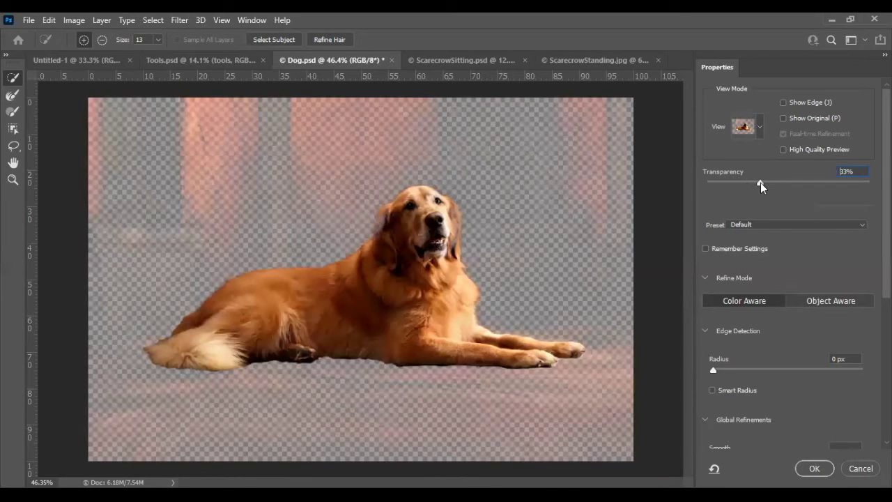
left_click(750, 183)
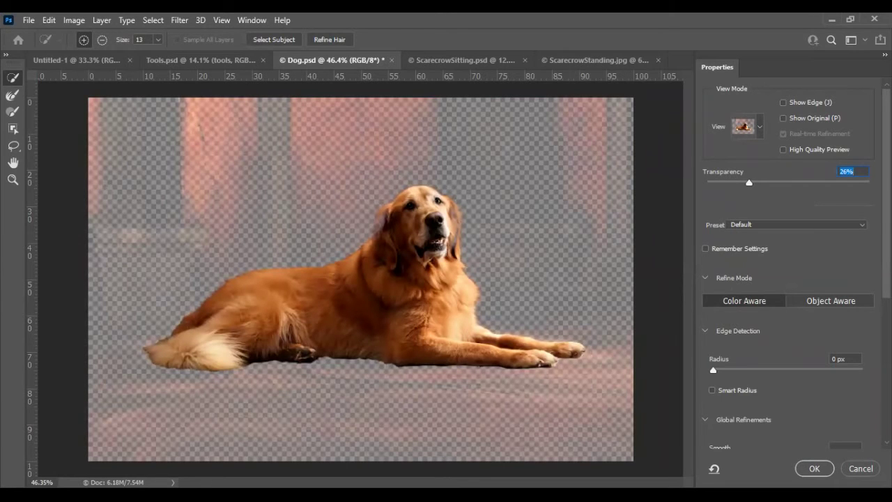
Scroll the Properties panel down to the Global Refinements settings
scroll(788, 265, "down", 1)
scroll(788, 264, "down", 1)
scroll(788, 265, "down", 1)
scroll(787, 265, "down", 1)
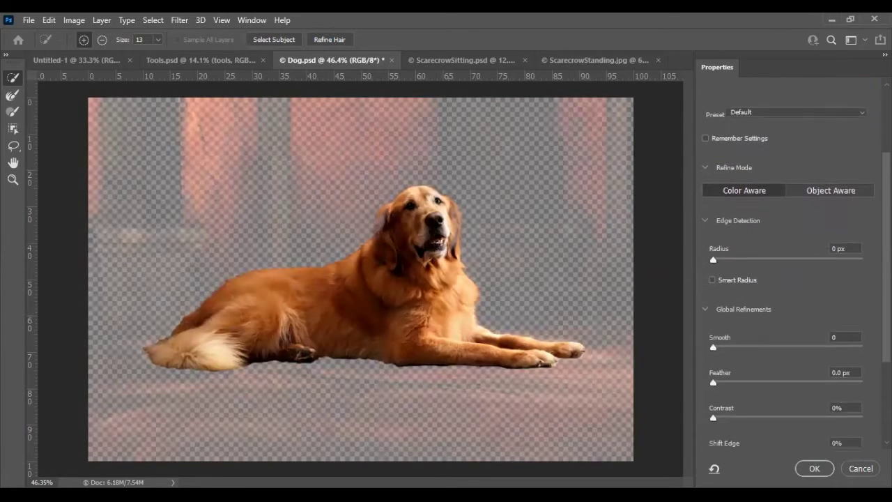
scroll(715, 250, "down", 1)
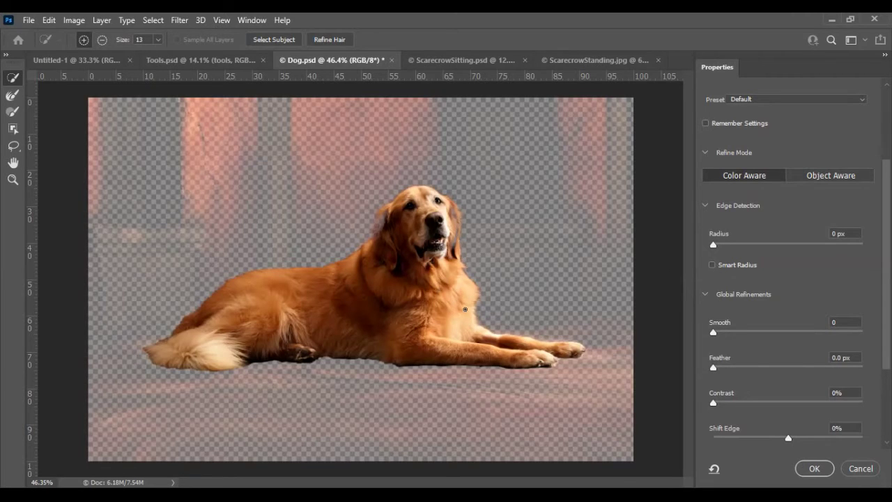
scroll(473, 300, "up", 1)
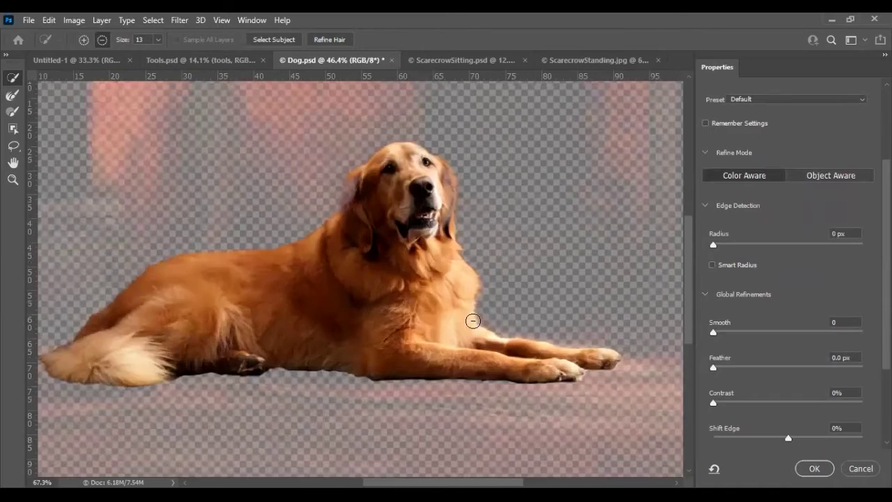
scroll(473, 321, "up", 5)
scroll(468, 320, "down", 2)
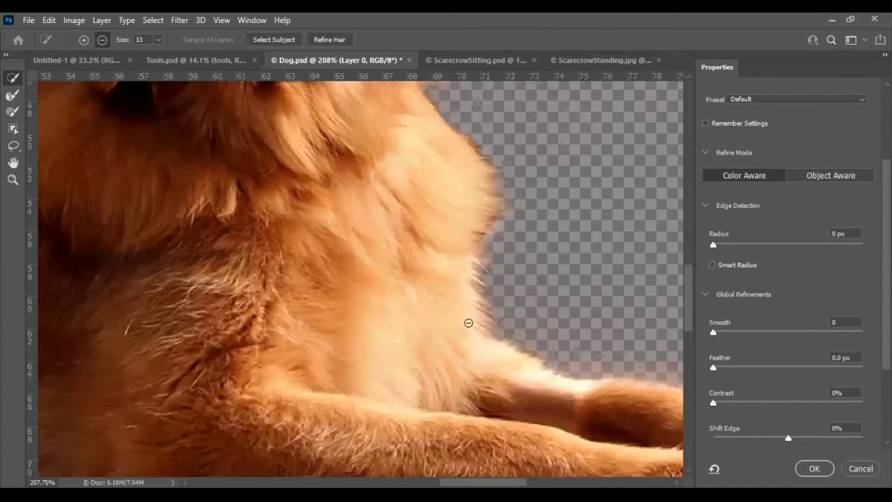
scroll(446, 321, "down", 2)
scroll(426, 318, "down", 2)
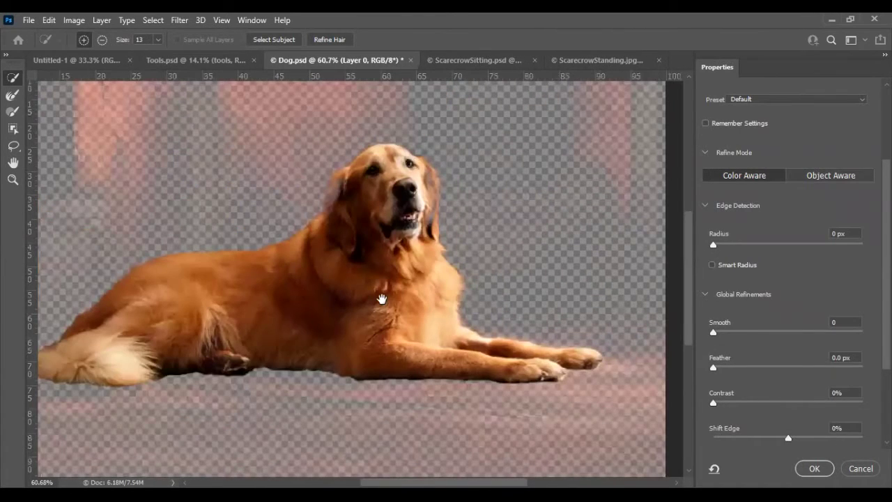
Enable Smart Radius and set the edge detection radius to 3 px, enlarging the brush
left_click_drag(396, 298, 417, 298)
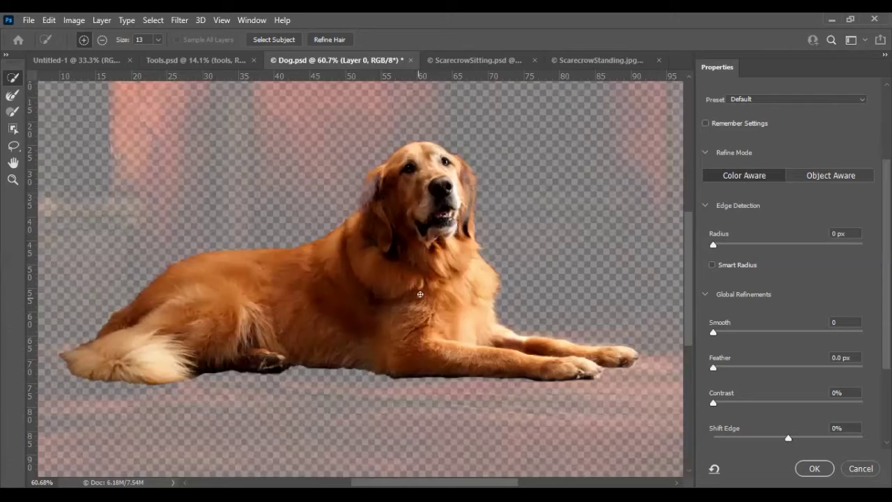
left_click(712, 265)
left_click_drag(725, 246, 758, 249)
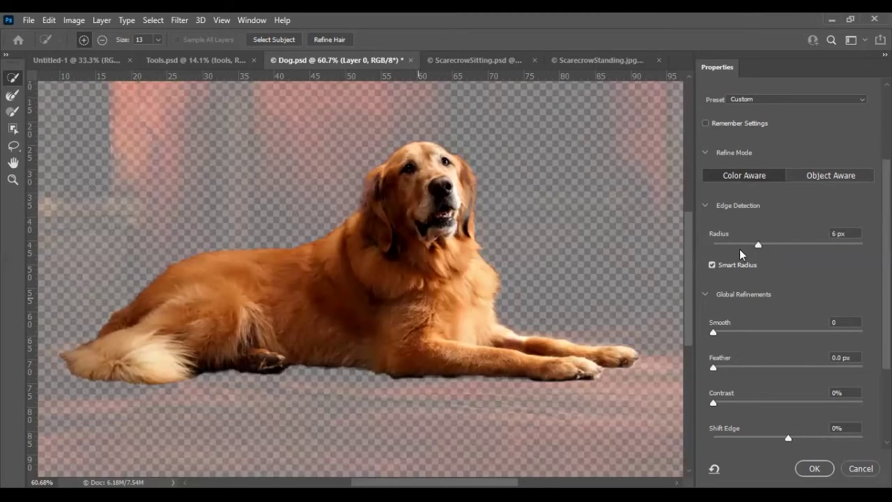
left_click_drag(736, 251, 735, 251)
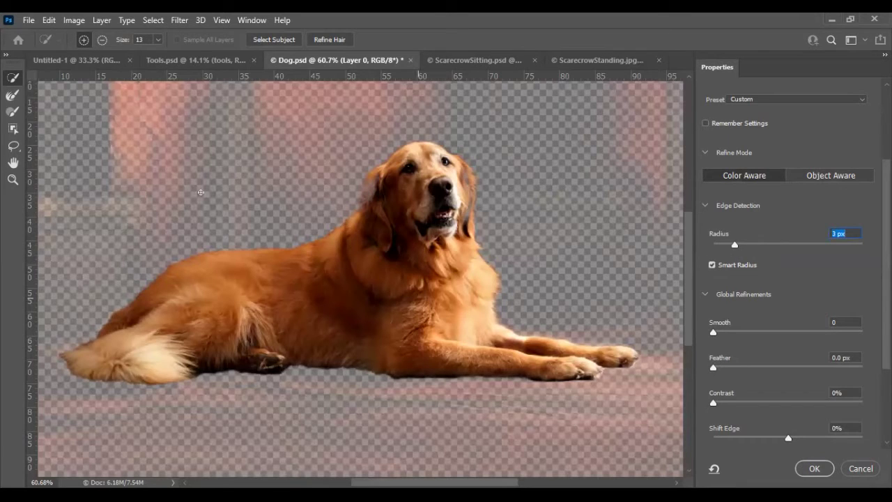
key("bracketright")
key("bracketright")
key("bracketright")
key("bracketright")
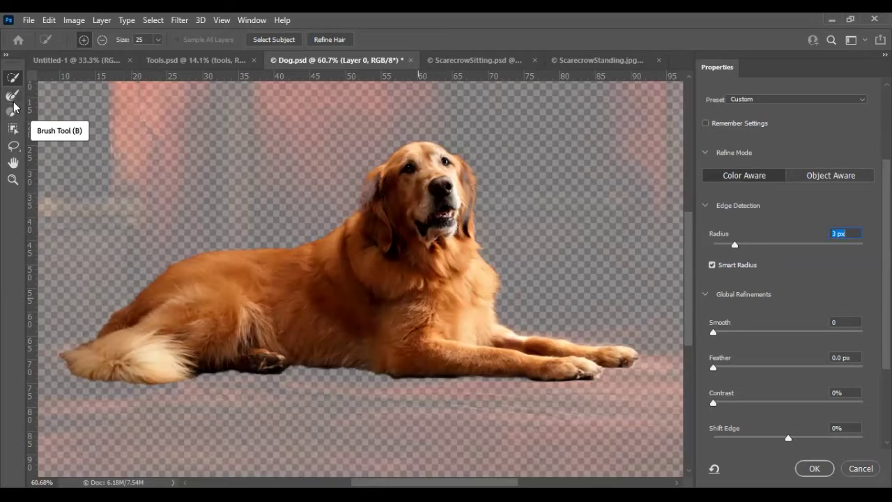
left_click(13, 103)
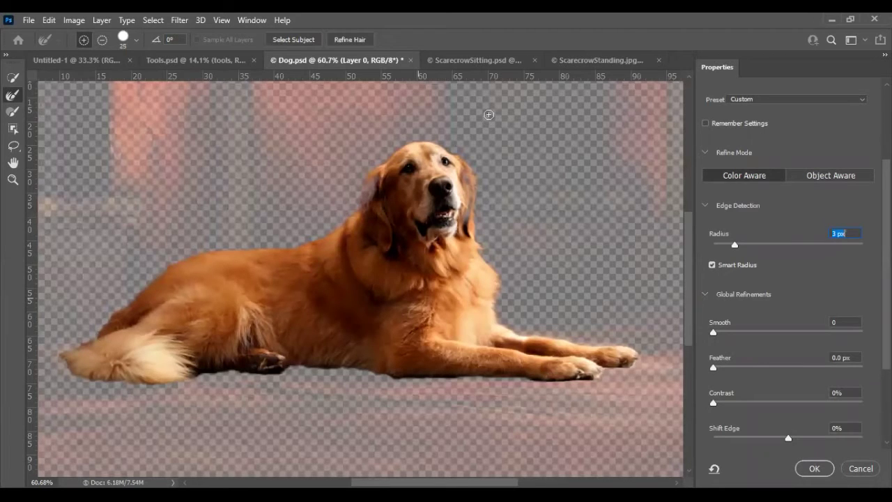
Zoom in on the fluffy tail and refine its fur edge, toggling the brush between add and subtract
scroll(99, 343, "up", 1)
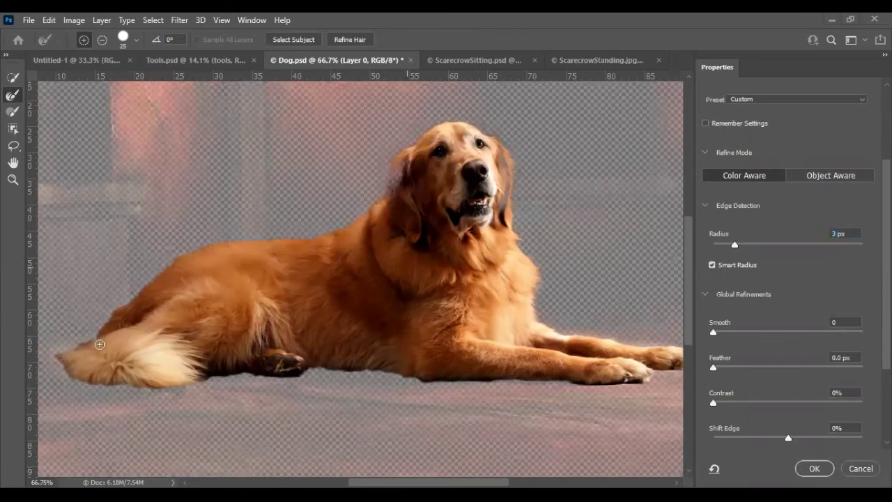
scroll(166, 335, "up", 1)
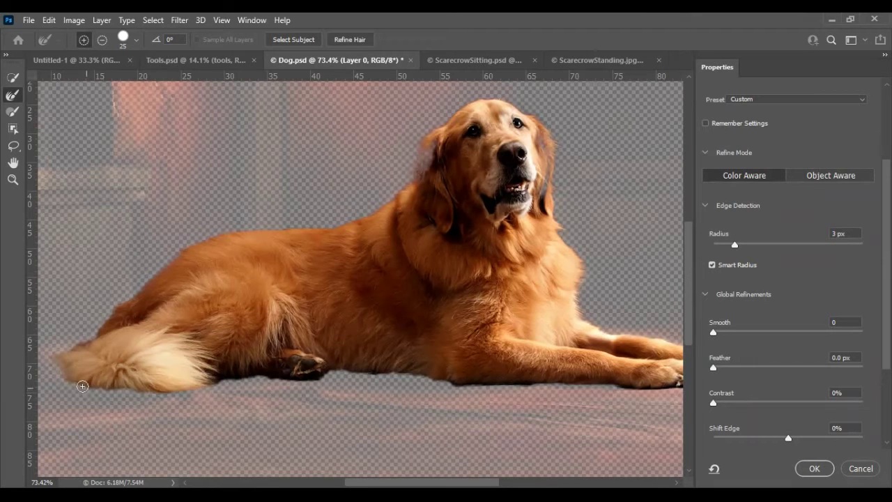
key("alt")
key("alt")
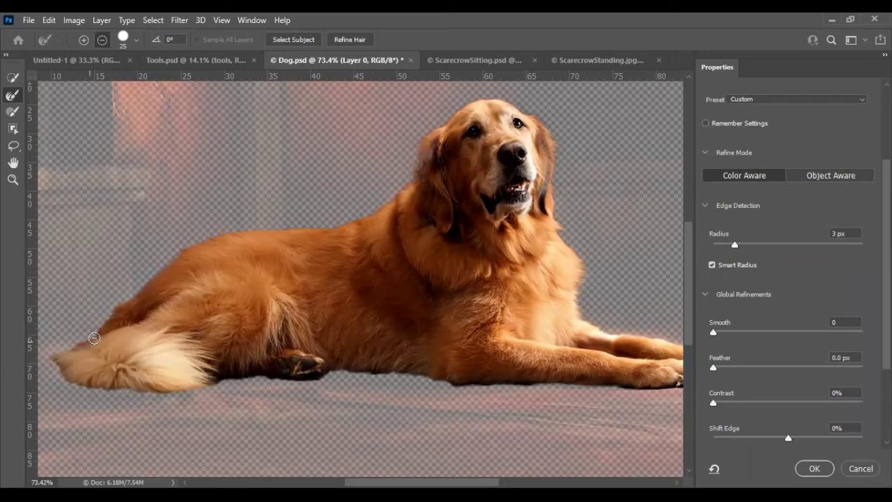
key("alt")
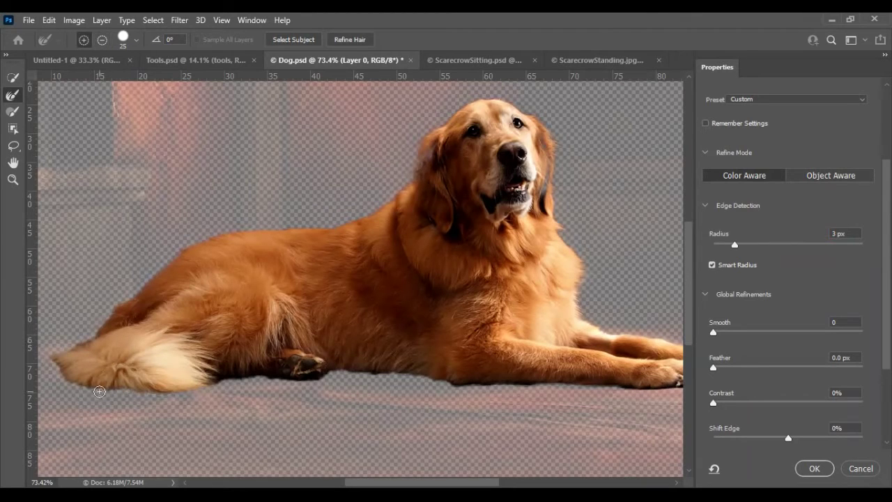
key("alt")
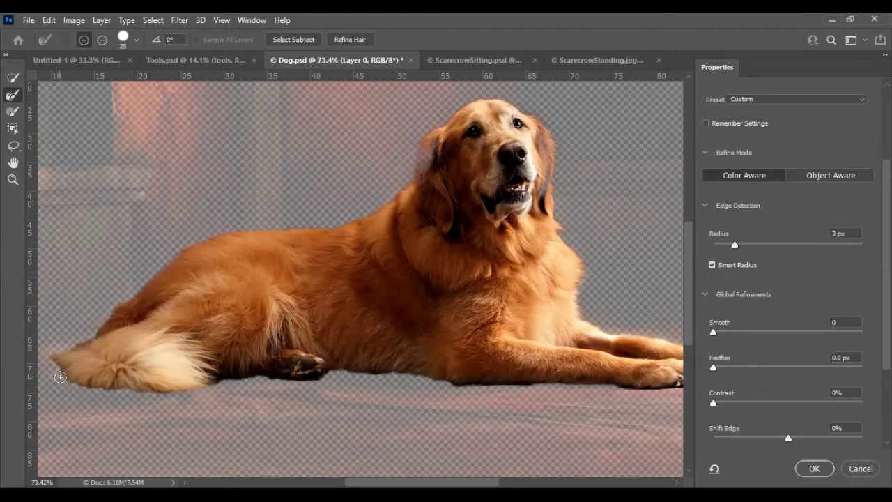
key("alt")
key("alt")
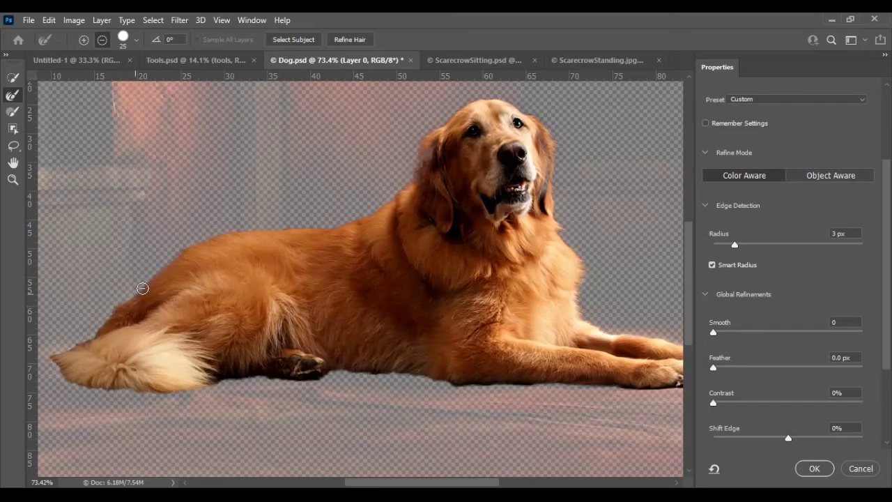
key("alt")
key("alt")
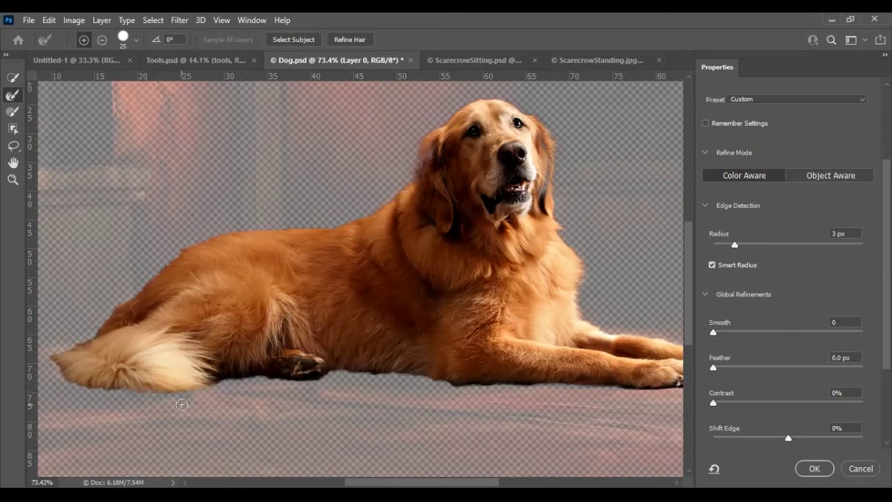
key("alt")
Clean the background fringe below the dog's tail, alternating between adding and subtracting refinement
left_click_drag(160, 387, 197, 388)
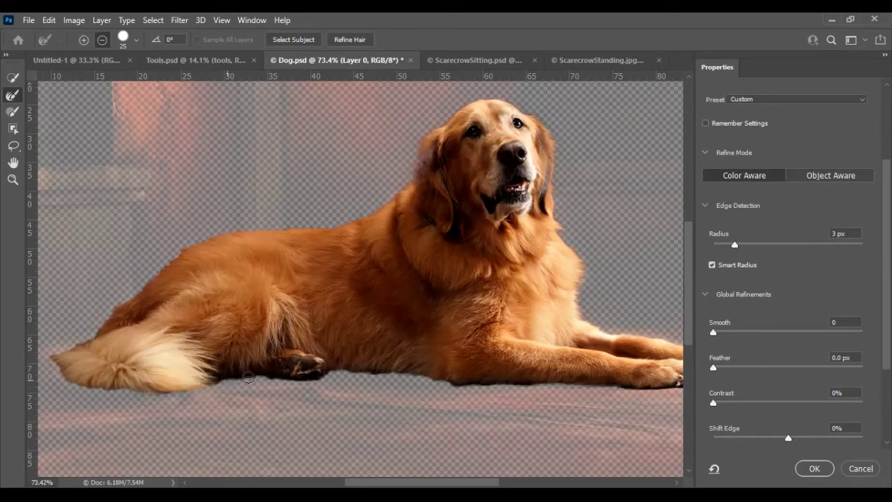
key("alt")
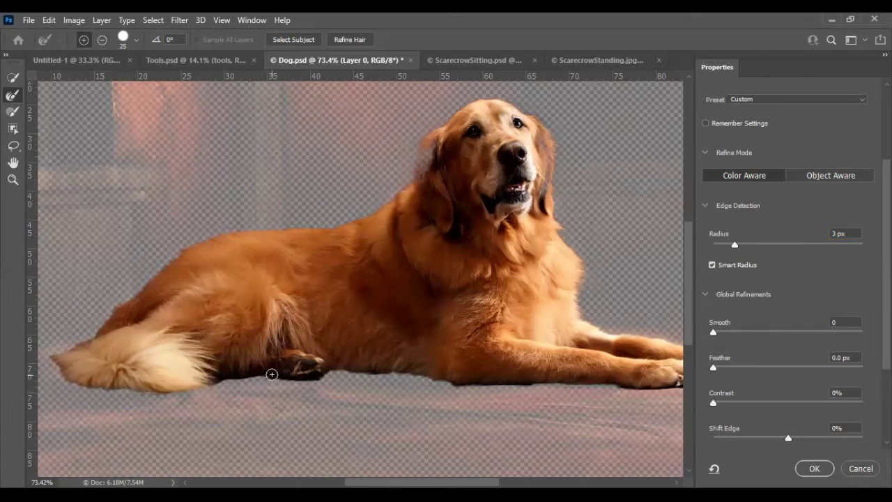
key("alt")
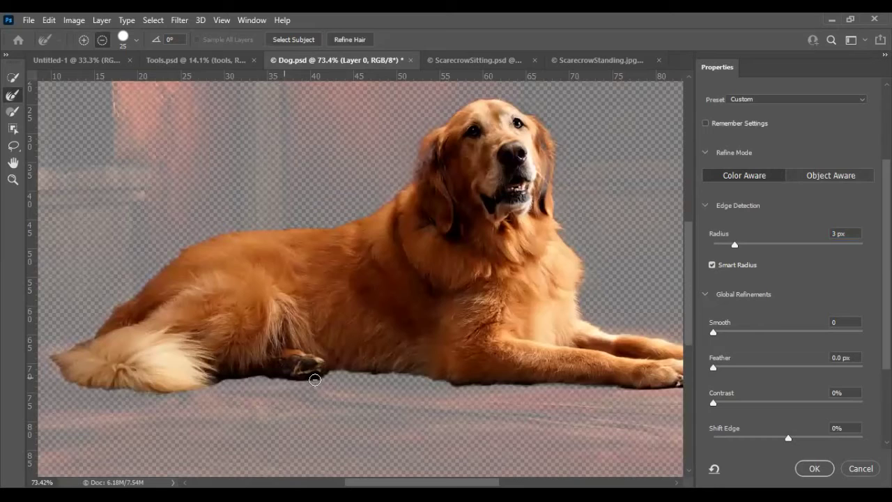
key("alt")
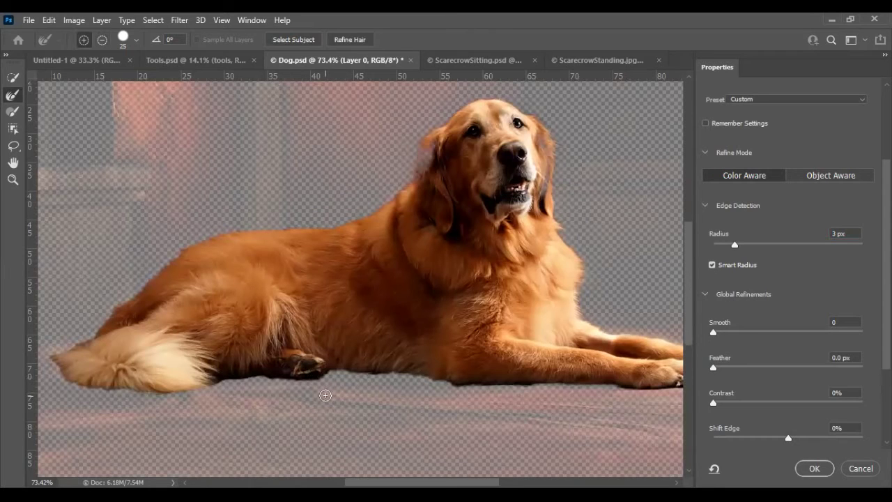
key("alt")
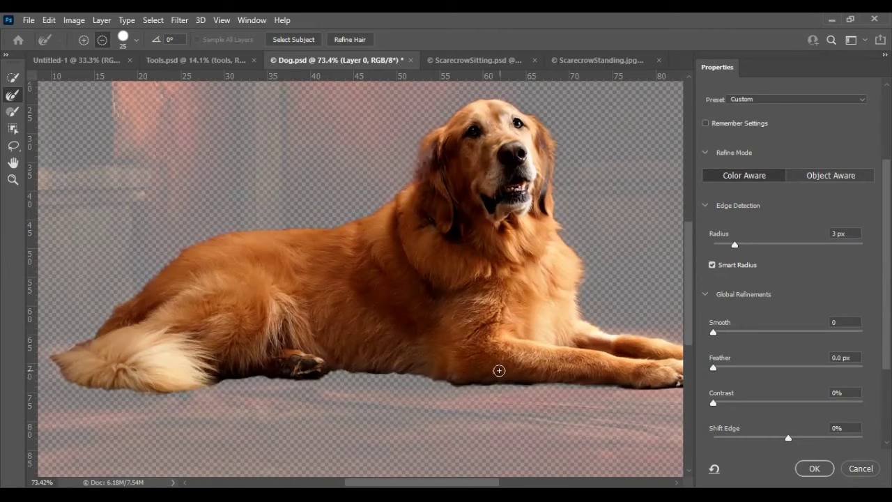
Move toward the front paws and subtract the remaining fringe along the belly's underside
key("alt")
left_click_drag(426, 359, 353, 350)
key("alt")
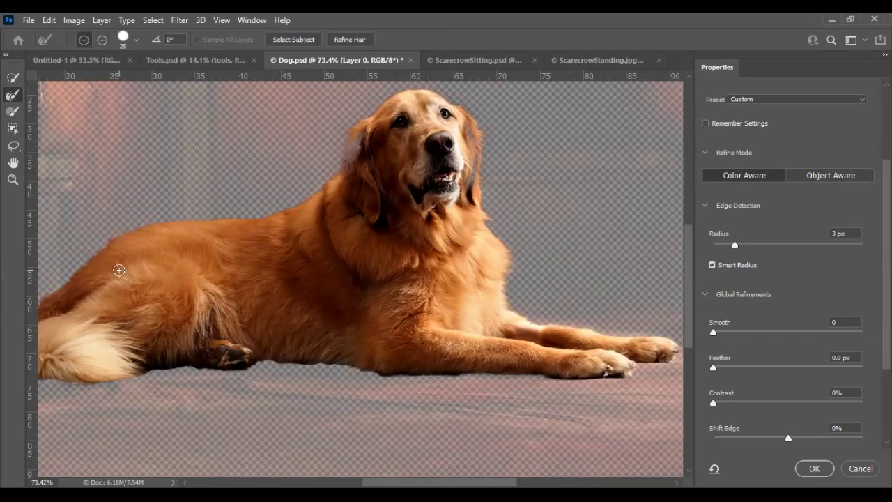
key("alt")
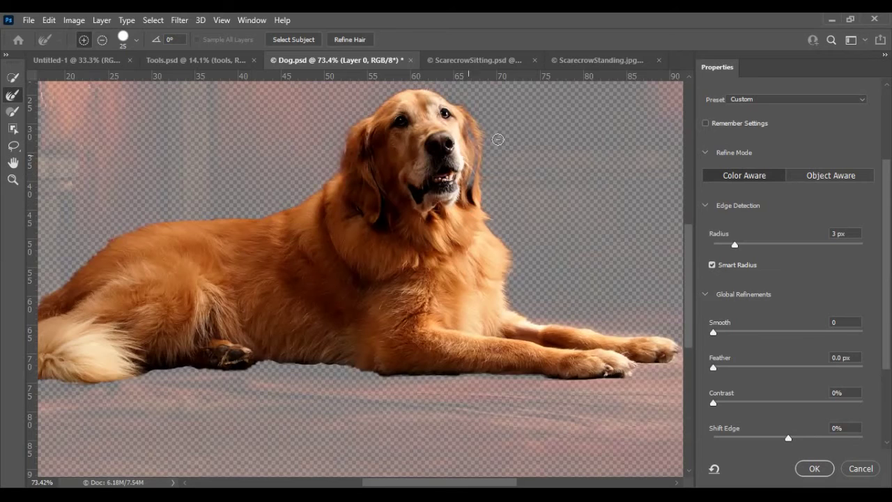
scroll(498, 140, "up", 1)
scroll(488, 132, "up", 1)
scroll(450, 284, "up", 1)
Refine the fur edge along the dog's head and beside its face, with the brush set to subtract
left_click_drag(437, 276, 446, 97)
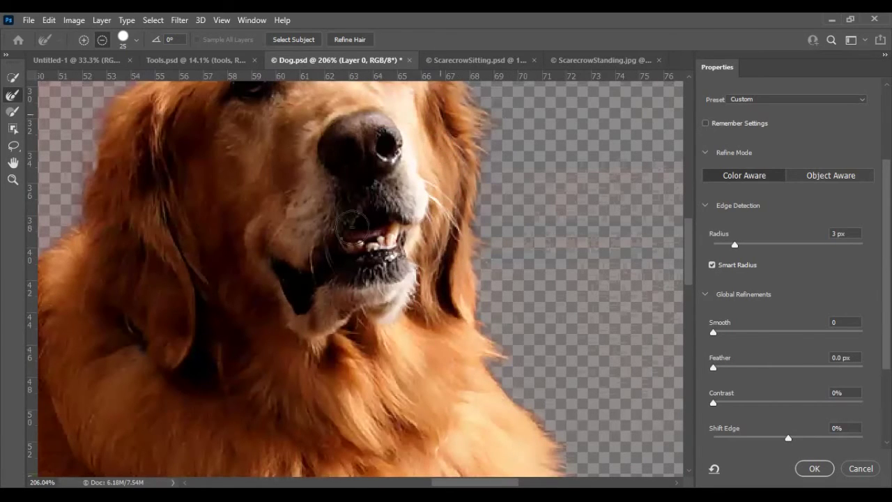
left_click_drag(353, 224, 336, 335)
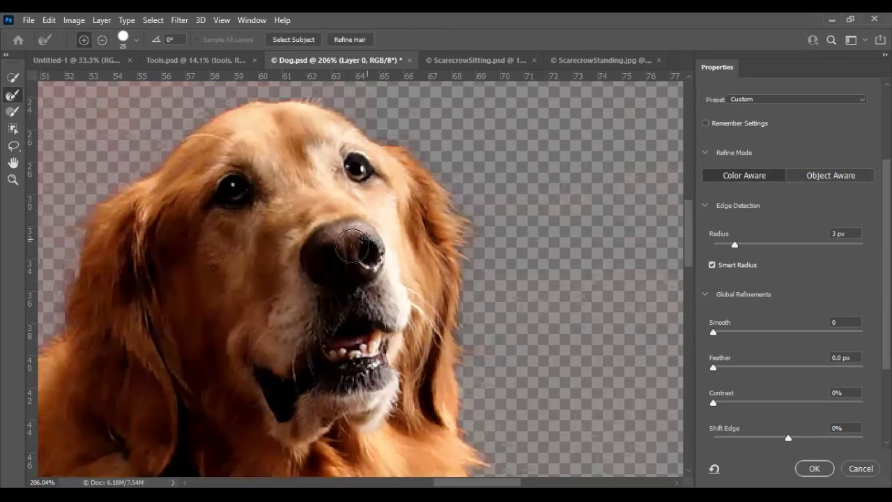
key("alt")
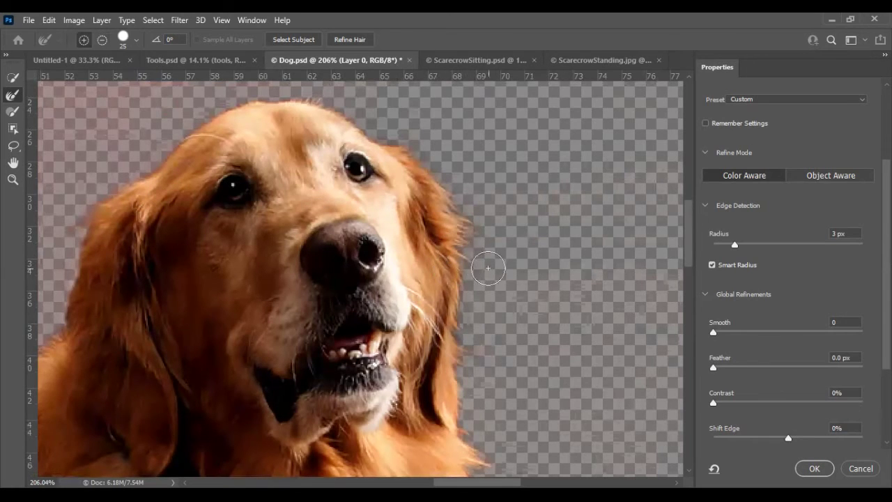
scroll(483, 268, "up", 1)
scroll(484, 265, "up", 1)
scroll(485, 263, "up", 1)
scroll(484, 261, "up", 1)
mouse_move(484, 260)
left_mouse_down()
mouse_move(494, 273)
mouse_move(514, 175)
mouse_move(484, 322)
left_mouse_up()
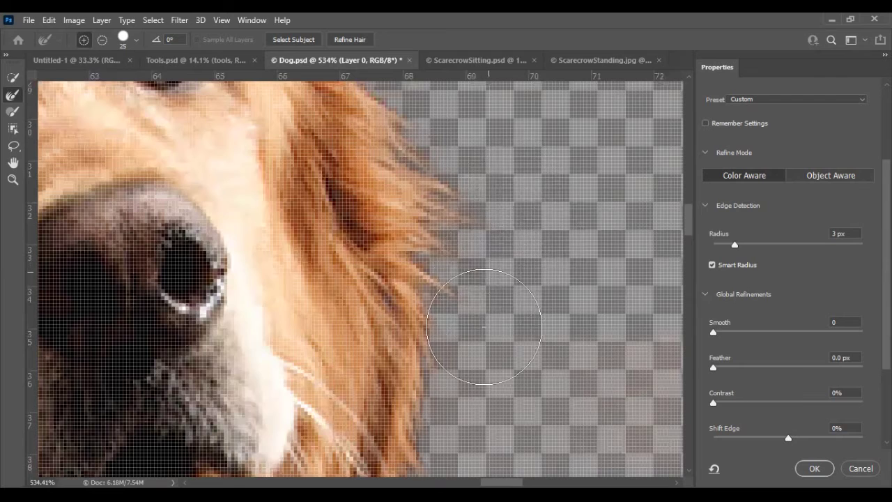
scroll(516, 292, "up", 3)
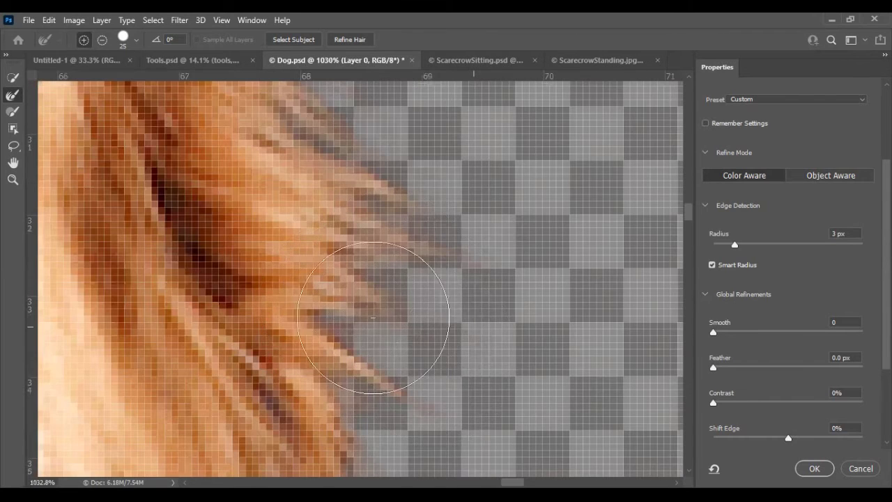
scroll(492, 289, "up", 1)
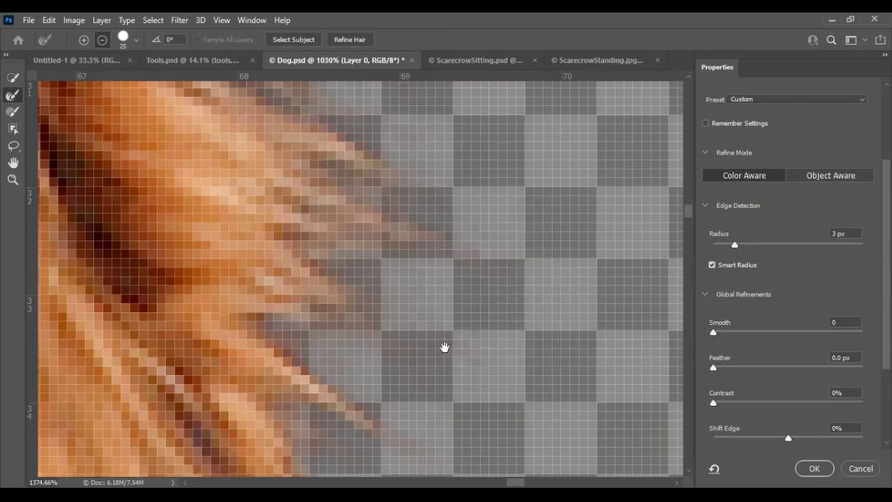
scroll(372, 209, "down", 6)
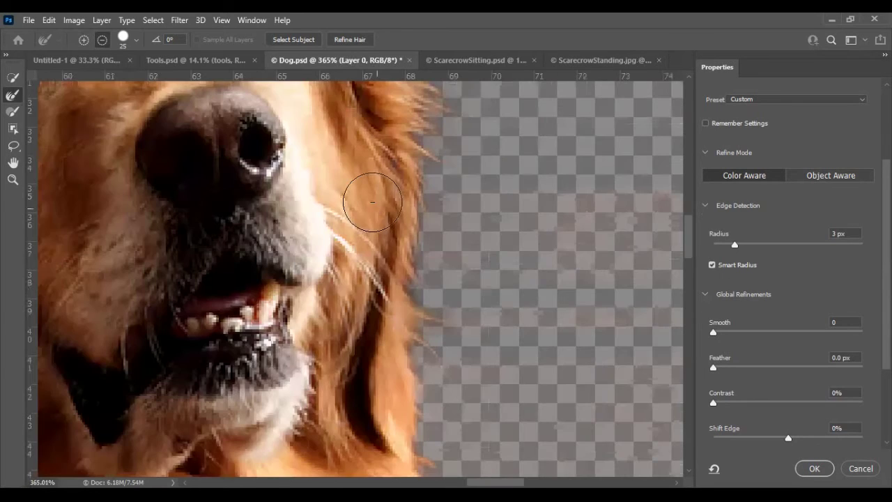
Refine the fur beside the muzzle, then add back the wispy fur along the neck edge
left_click_drag(364, 203, 334, 278)
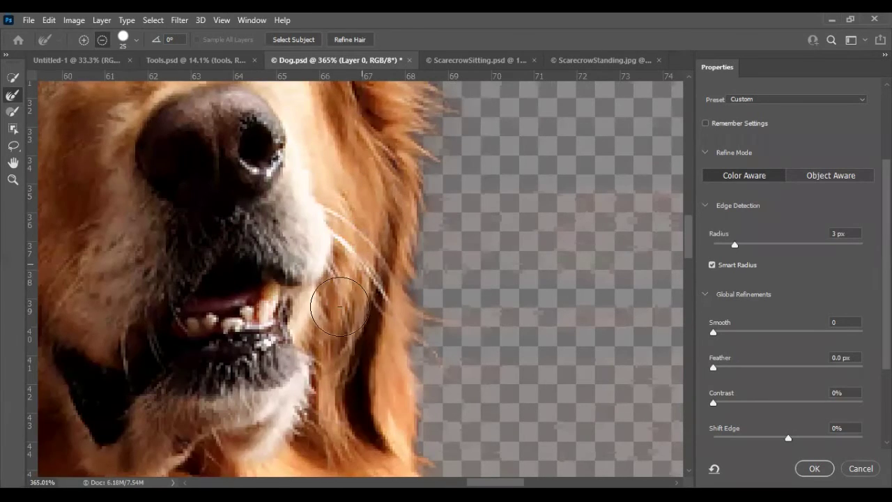
scroll(342, 240, "down", 4)
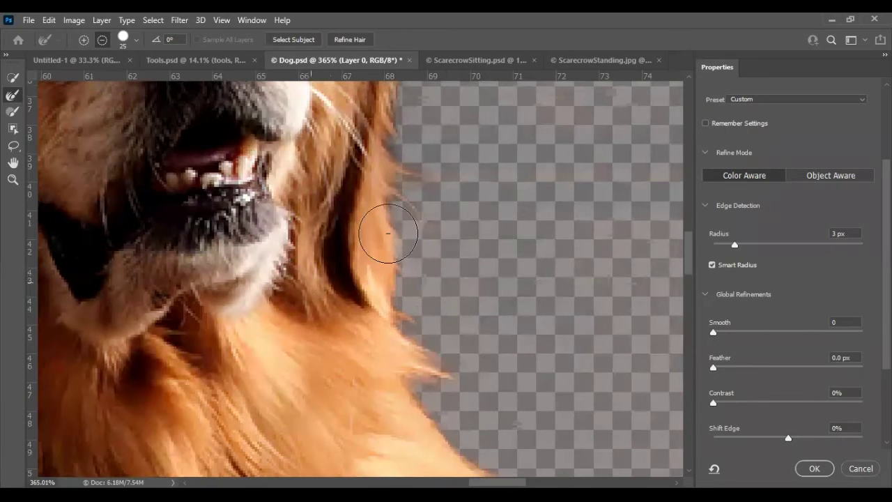
left_click_drag(344, 281, 314, 129)
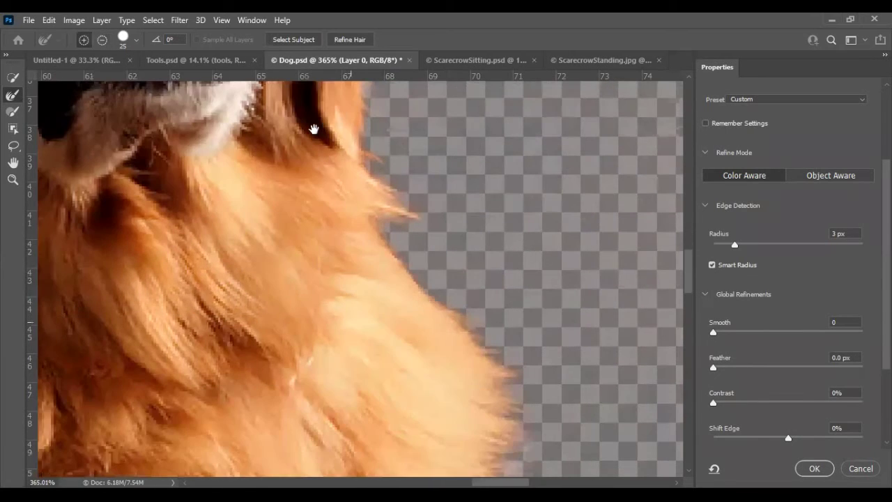
scroll(379, 278, "down", 1)
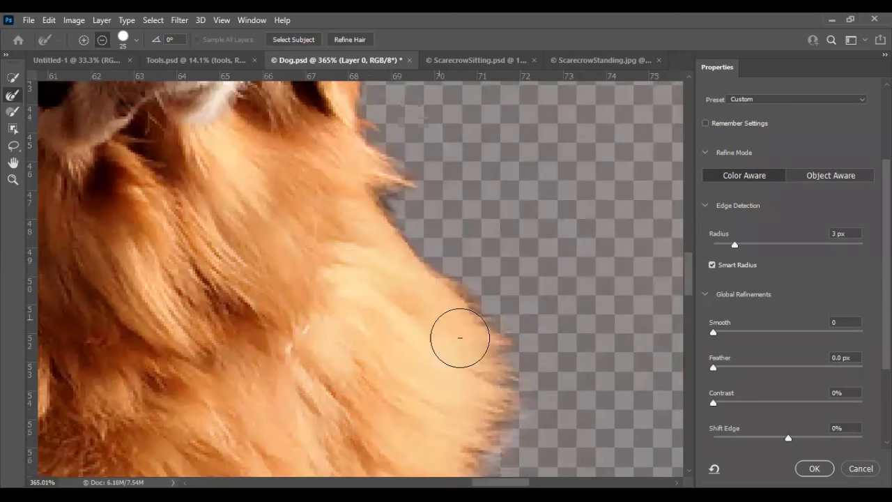
key("alt")
key("alt")
left_click_drag(347, 159, 370, 169)
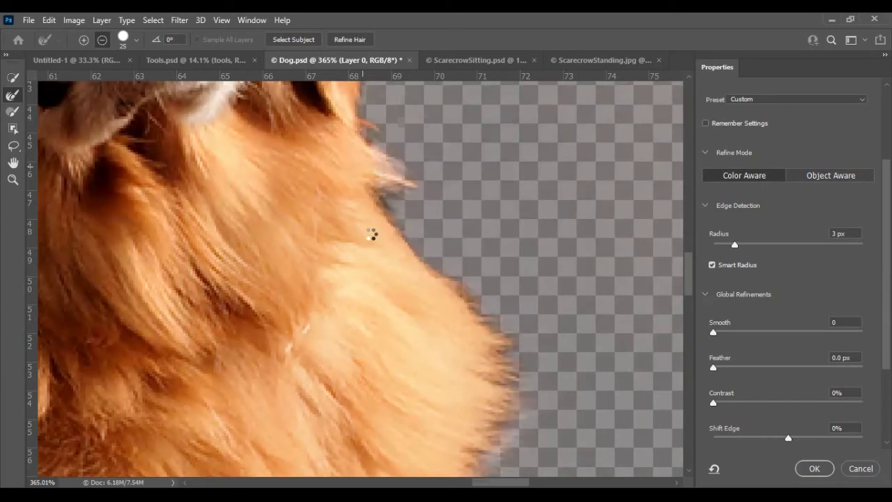
left_click_drag(374, 179, 380, 177)
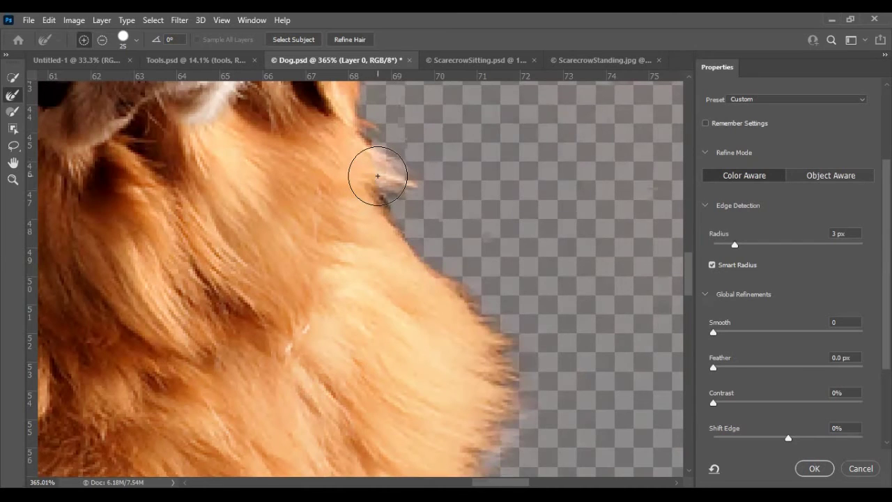
left_click_drag(400, 305, 293, 74)
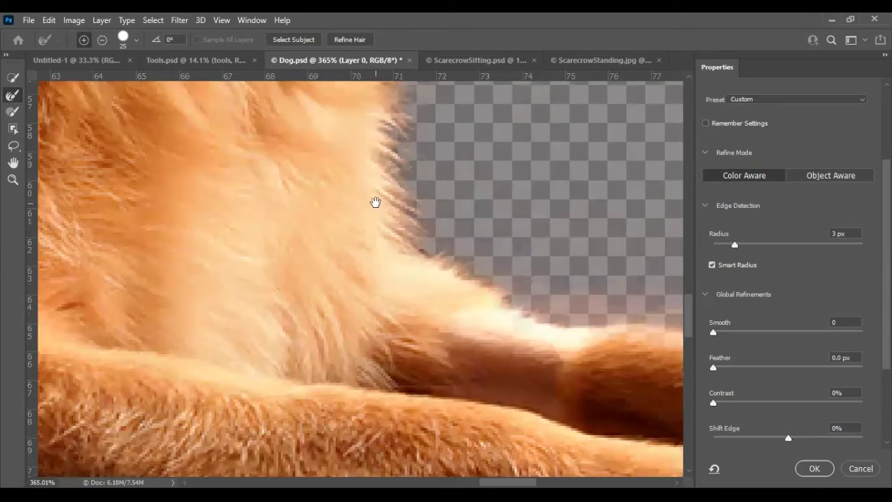
Refine the fur edges along the upper front leg, the front paw tip and the lower toes
left_click_drag(375, 202, 374, 276)
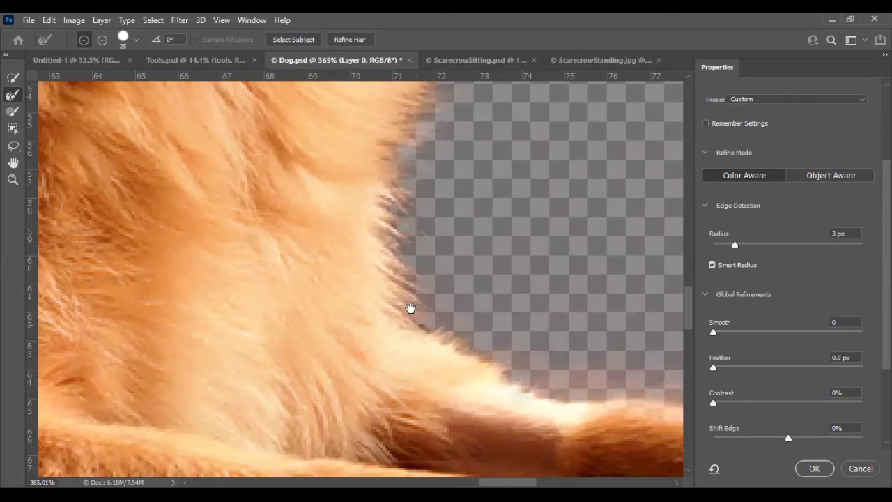
left_click_drag(410, 309, 389, 249)
left_click_drag(499, 253, 259, 239)
mouse_move(522, 383)
left_mouse_down()
mouse_move(522, 324)
mouse_move(384, 281)
left_mouse_up()
mouse_move(132, 191)
left_mouse_down()
mouse_move(193, 194)
mouse_move(398, 259)
left_mouse_up()
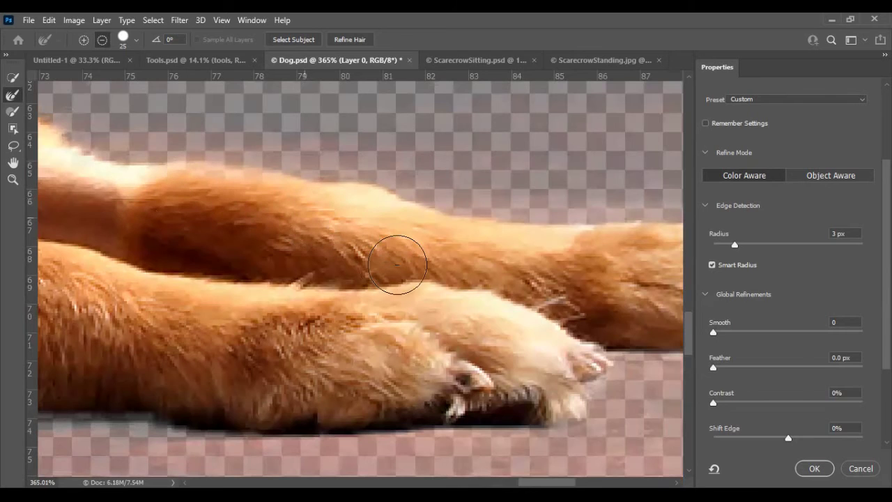
left_click_drag(243, 242, 73, 220)
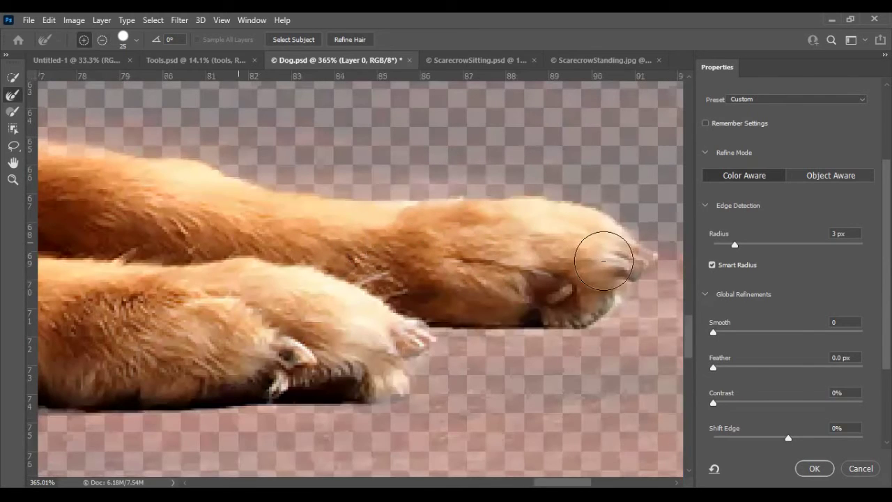
left_click_drag(621, 259, 606, 269)
left_click_drag(359, 303, 266, 357)
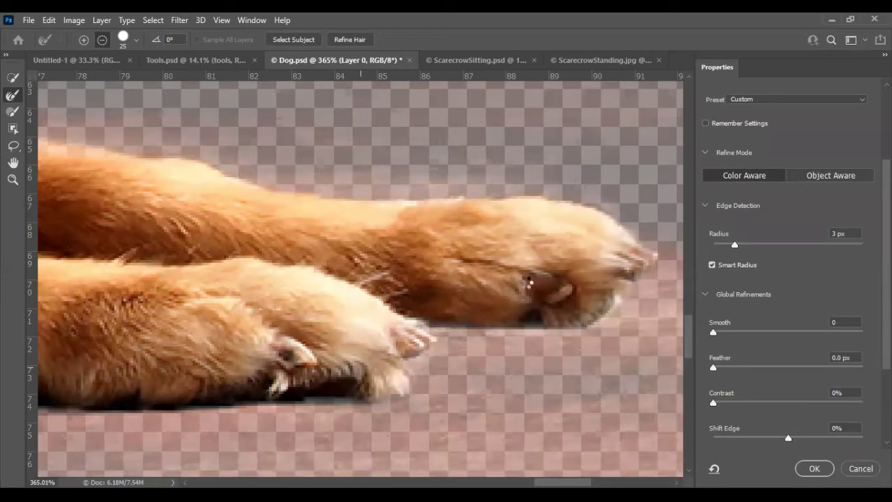
left_click_drag(266, 356, 619, 256)
left_click_drag(333, 253, 451, 325)
scroll(349, 299, "down", 2)
scroll(349, 301, "down", 2)
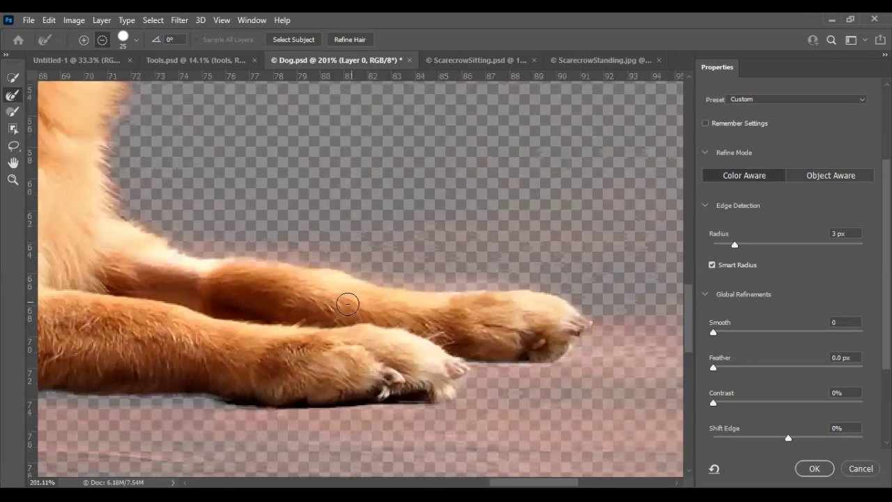
Refine and trim the edge beneath the lower leg and paw, then set the brush back to adding
scroll(274, 350, "down", 2)
left_click_drag(284, 355, 393, 353)
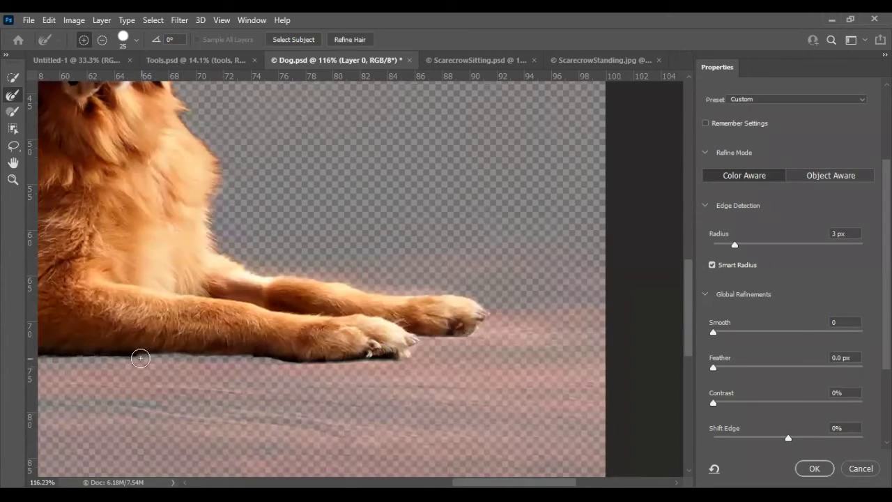
left_click_drag(140, 356, 275, 347)
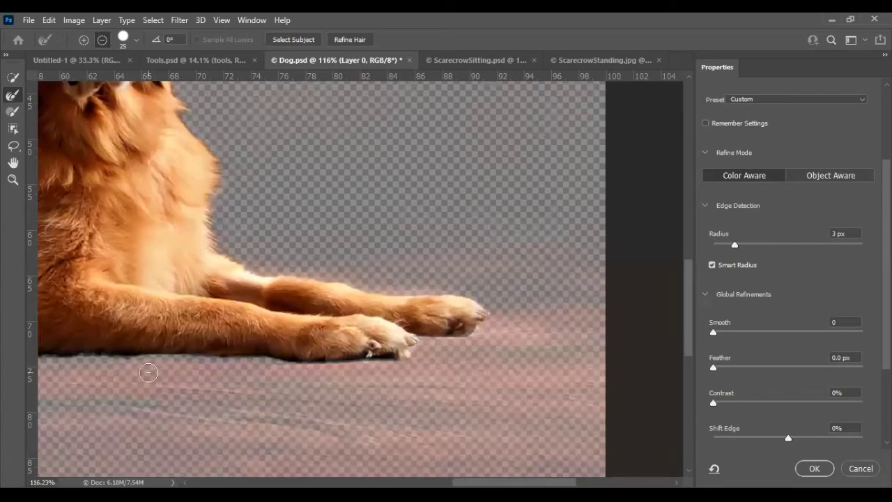
scroll(150, 372, "down", 2)
key("alt")
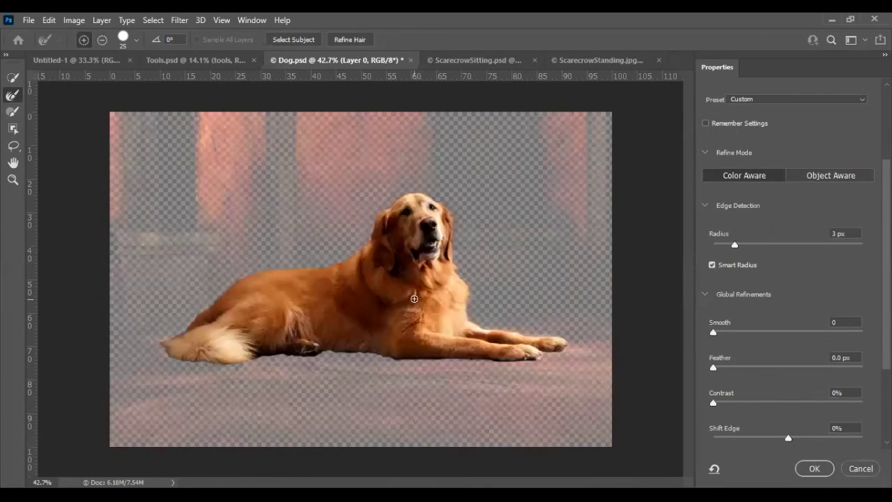
scroll(411, 294, "up", 1)
scroll(411, 294, "up", 1)
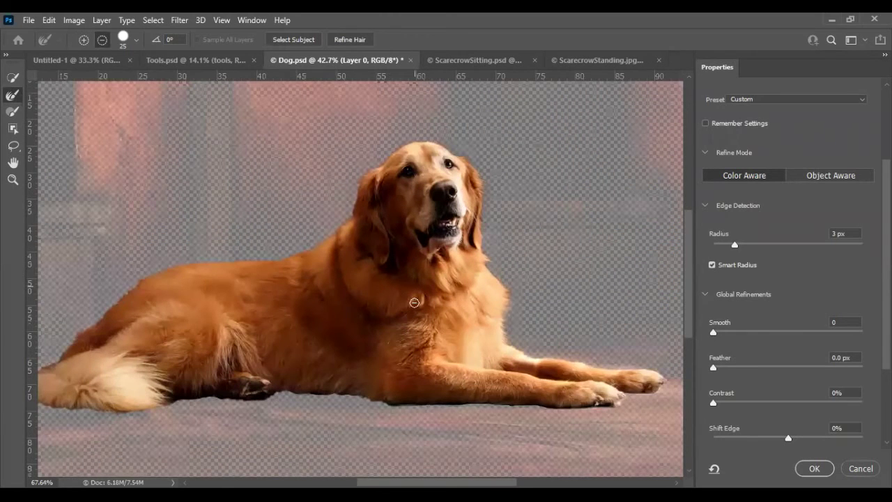
scroll(527, 193, "down", 2)
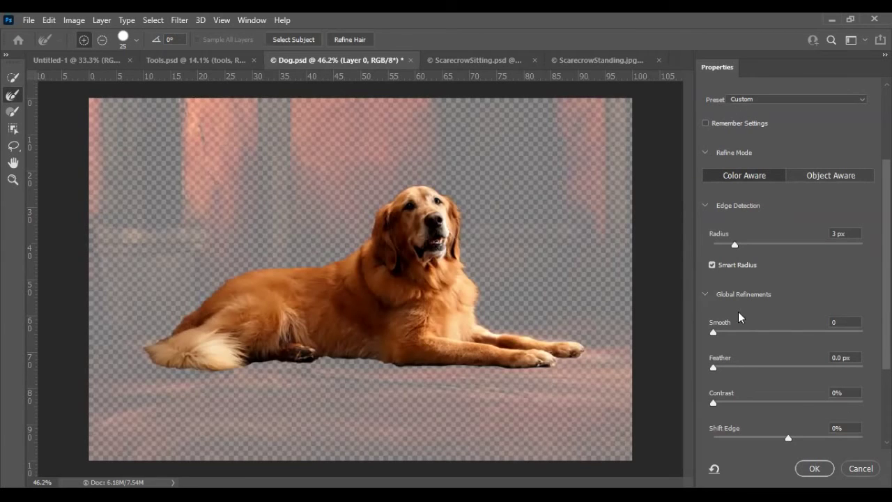
scroll(739, 313, "down", 2)
scroll(735, 325, "down", 2)
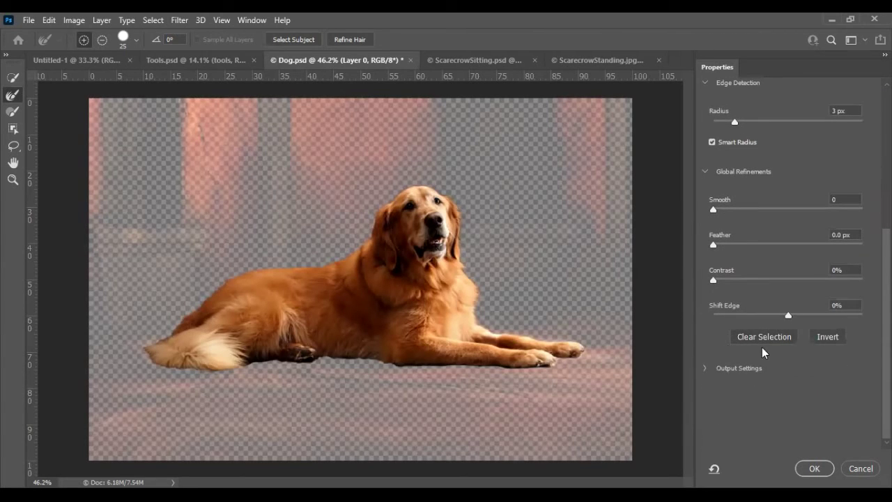
Set Output To: Layer Mask in Output Settings and apply the refined selection to Layer 0
left_click(708, 370)
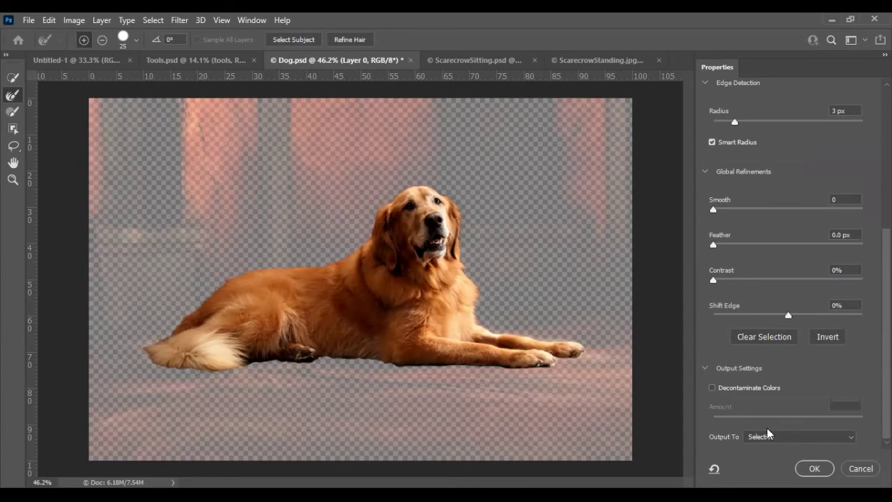
left_click(858, 438)
left_click(840, 438)
left_click(836, 440)
left_click(836, 437)
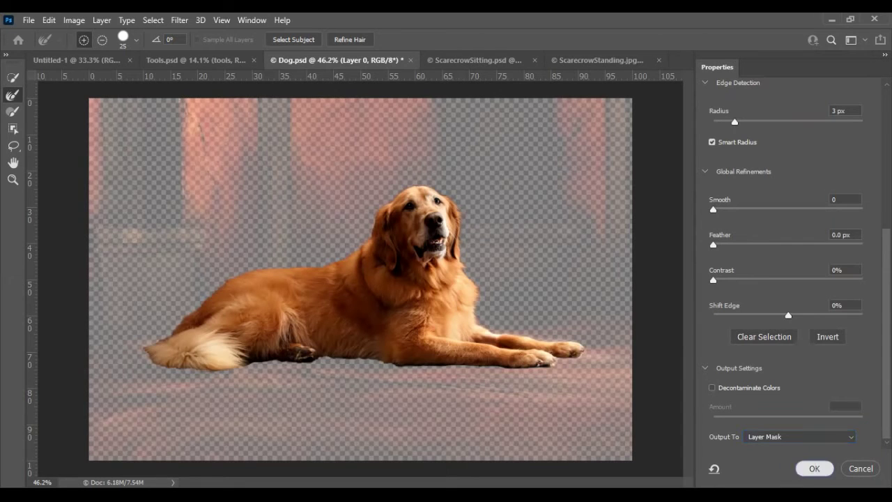
left_click(814, 469)
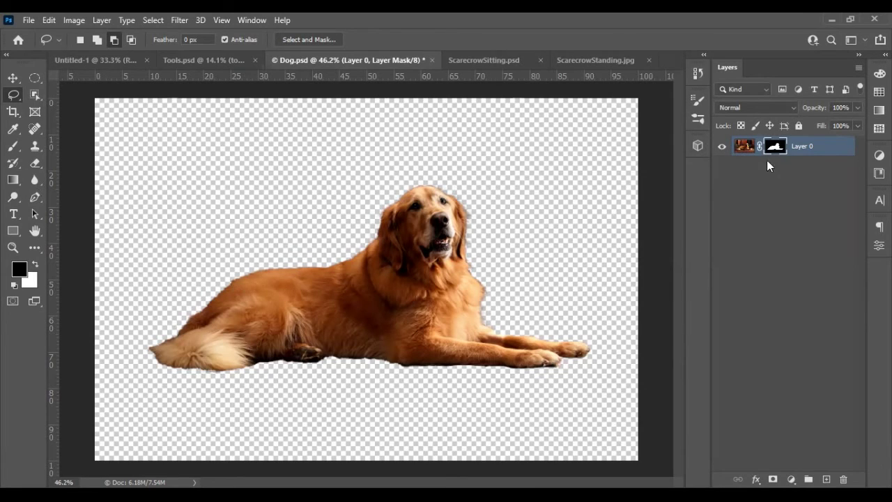
Duplicate Layer 0 with its mask, then delete the mask from the original Layer 0
left_click(745, 147)
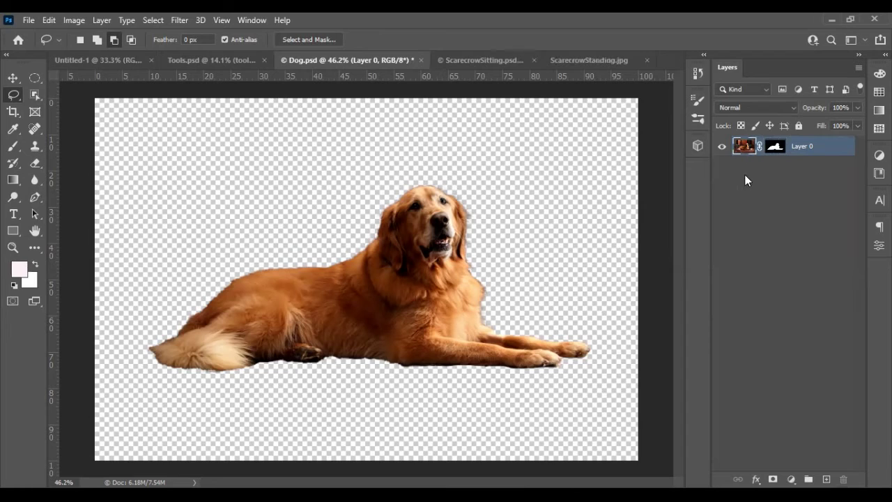
key("ctrl+j")
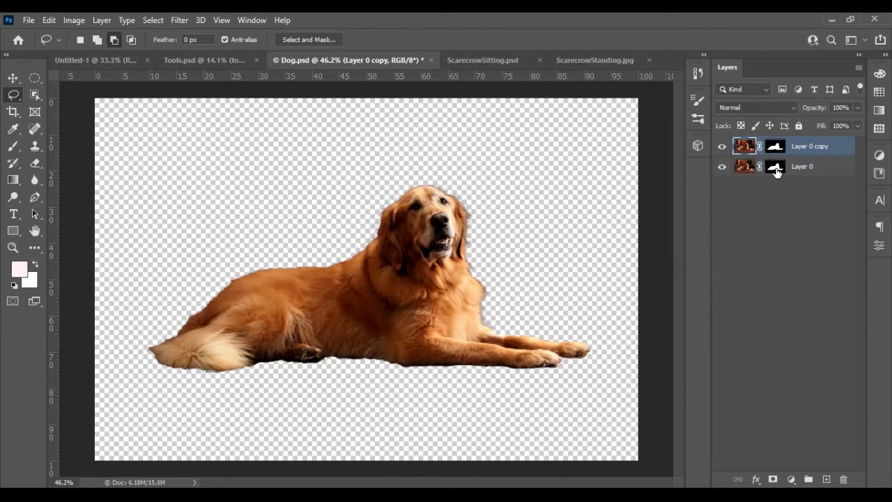
right_click(777, 172)
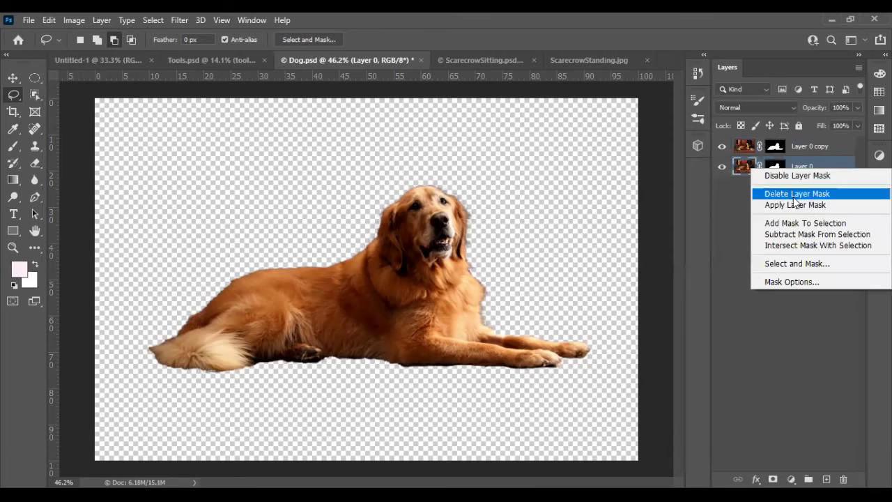
left_click(797, 195)
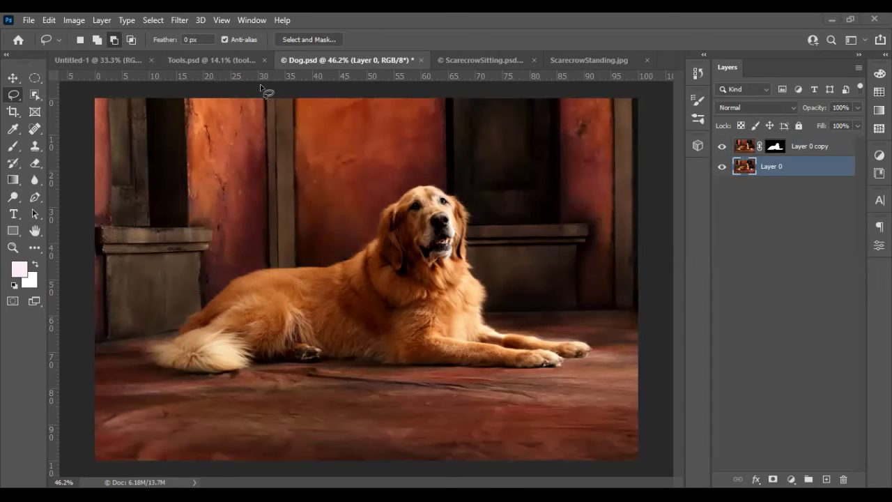
Rename the masked Layer 0 copy to 'isolated Dog', then select Layer 0 beneath it
left_click(722, 147)
left_click(721, 149)
left_click(830, 148)
double_click(817, 147)
type("DOG Is")
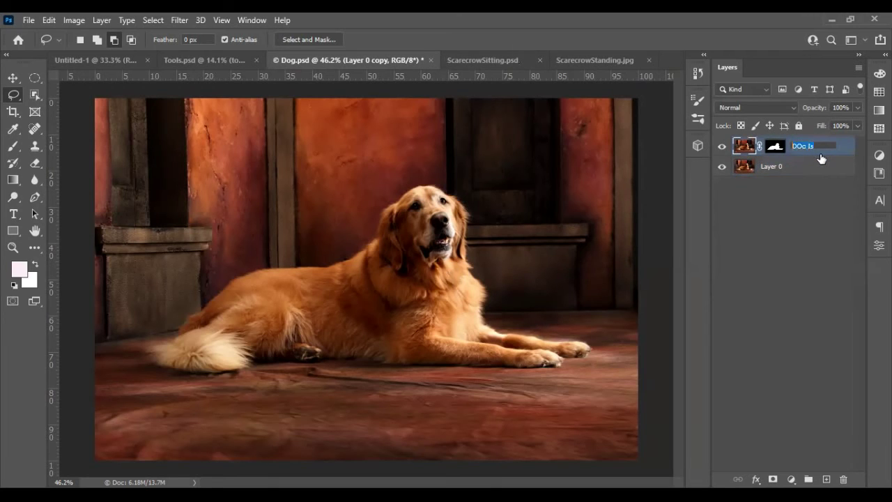
key("BackSpace")
type("ted Dog")
key("Return")
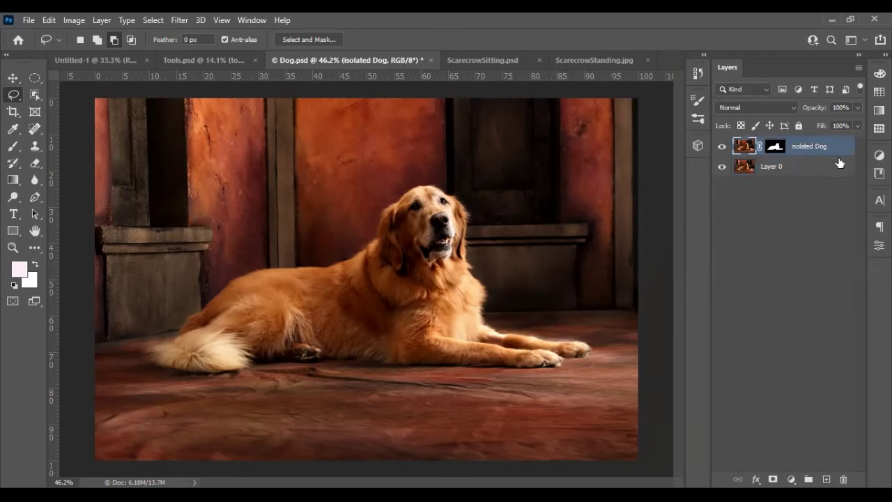
left_click(739, 172)
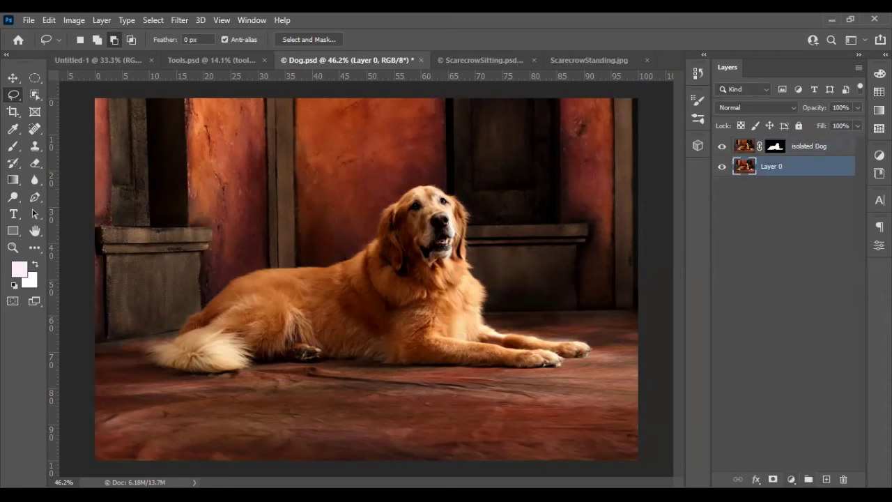
left_click(791, 479)
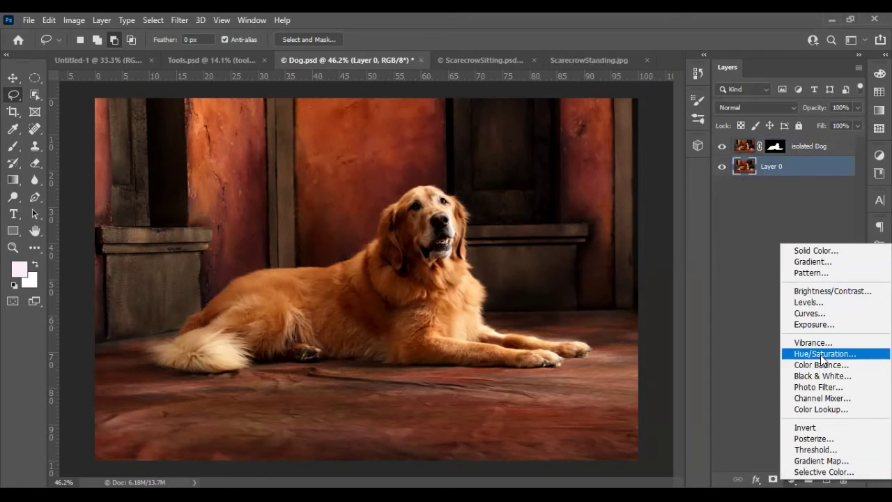
left_click(820, 355)
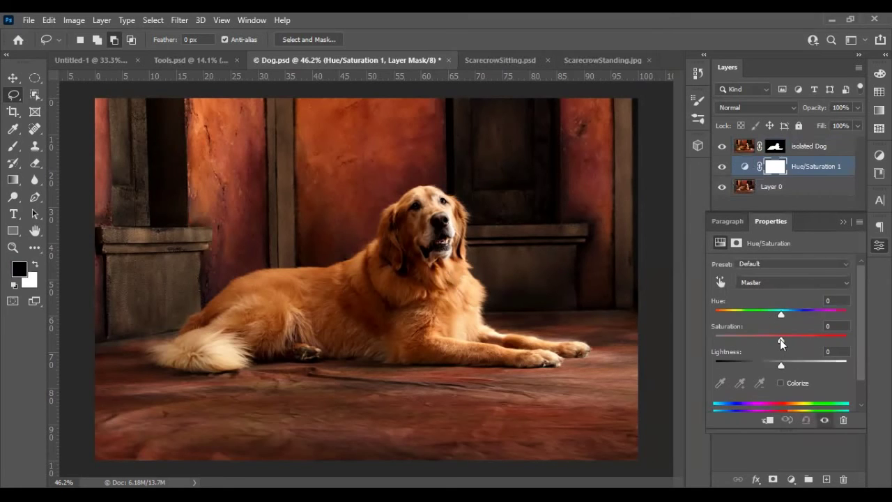
left_click(844, 221)
scroll(583, 326, "down", 2)
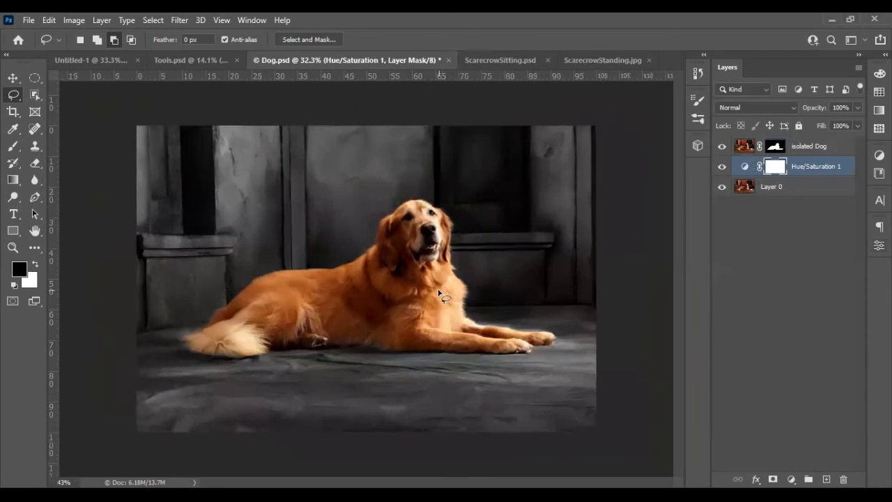
scroll(583, 326, "up", 4)
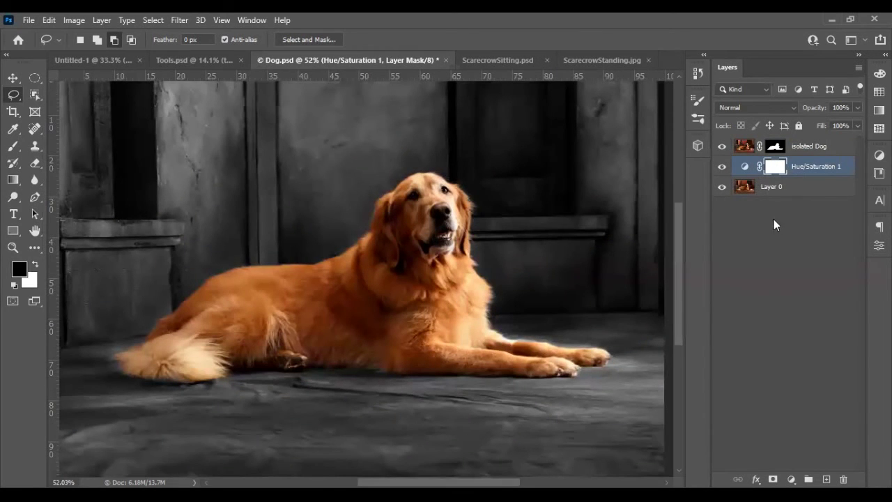
left_click(763, 177, "alt")
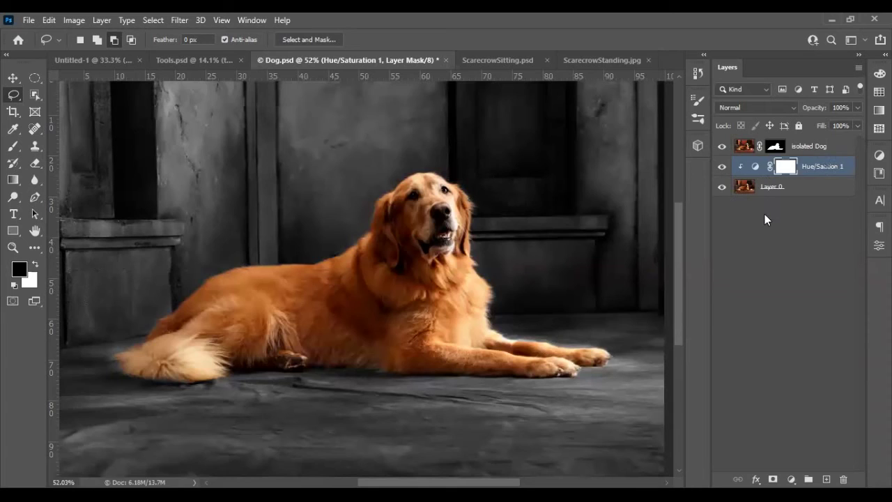
left_click(756, 166)
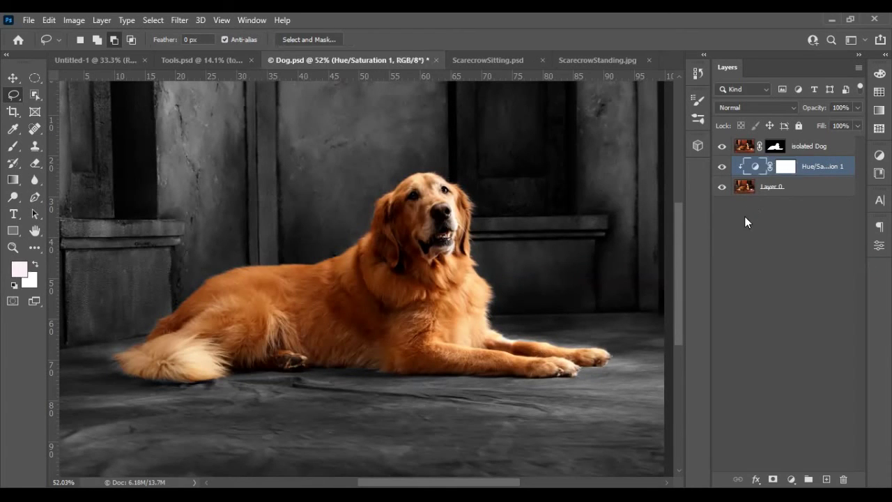
key("Delete")
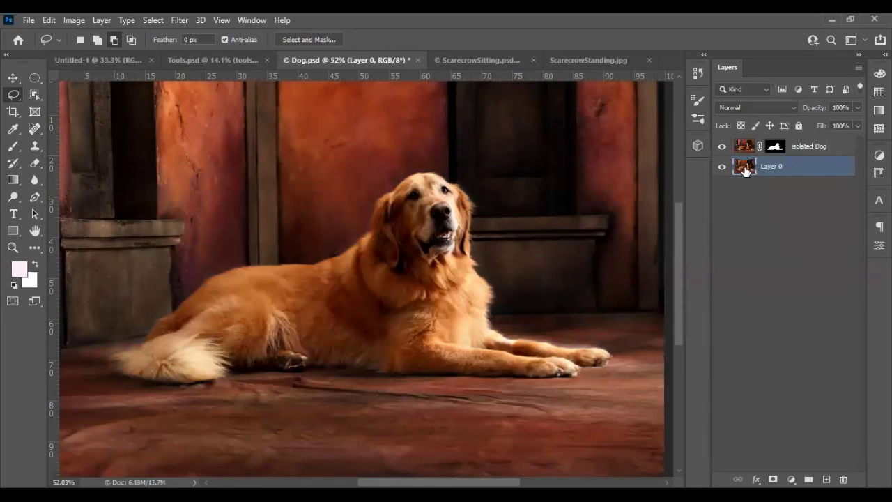
Rename Layer 0 to 'BG' and briefly hide it to check the dog alone
double_click(771, 166)
type("BG")
key("Return")
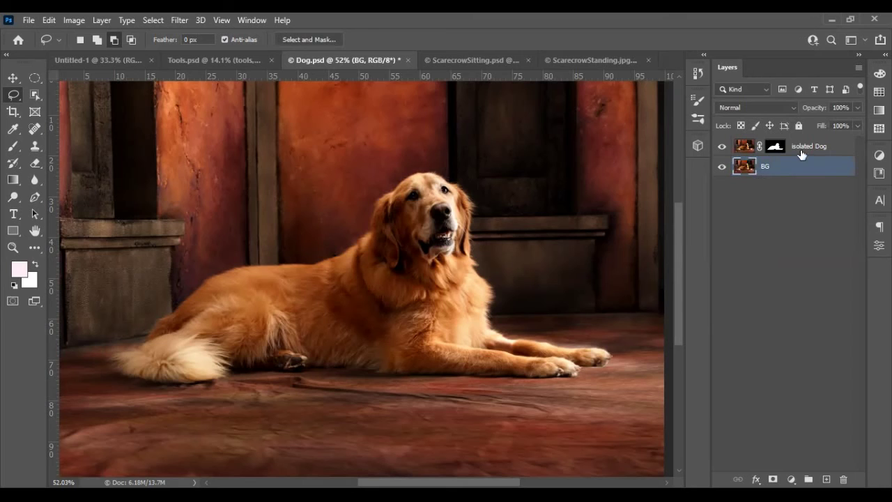
left_click(805, 154)
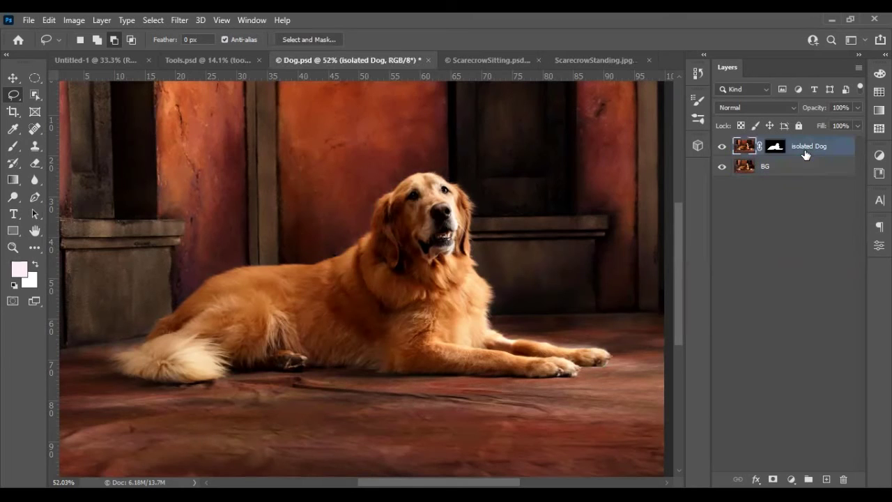
left_click(723, 147, "alt")
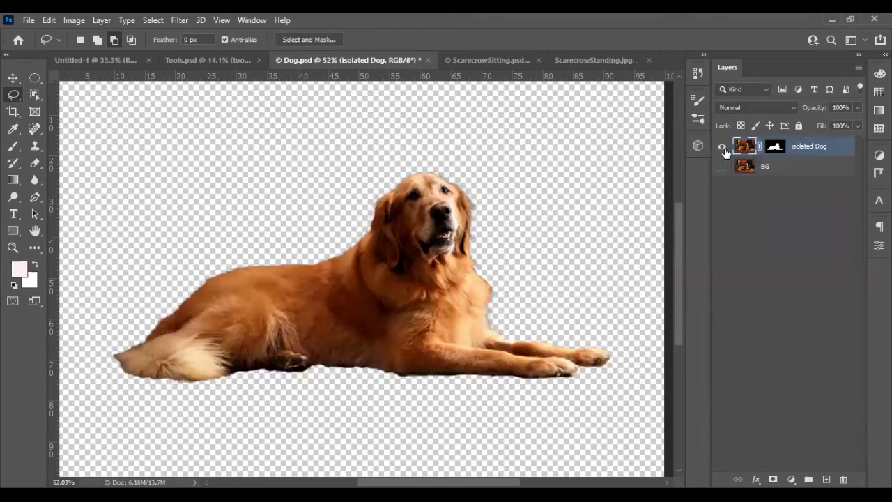
left_click(722, 166)
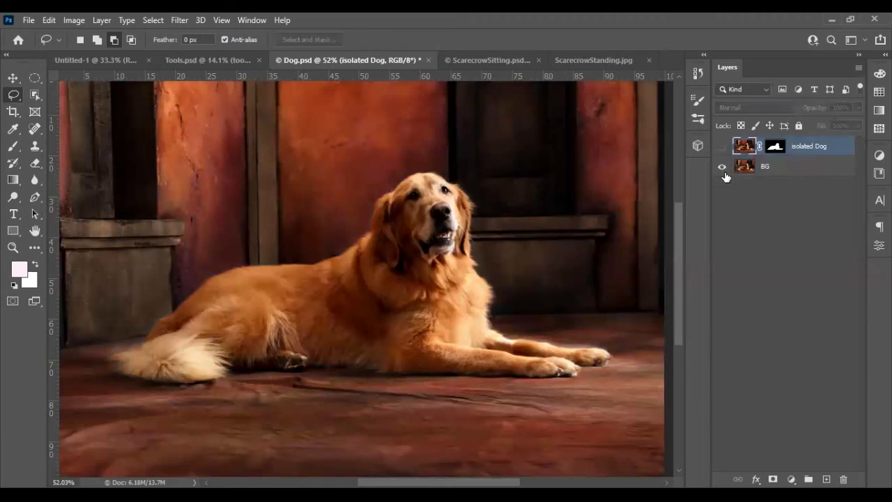
Reselect the BG layer and bring up the list of adjustment layer types
scroll(342, 265, "down", 2)
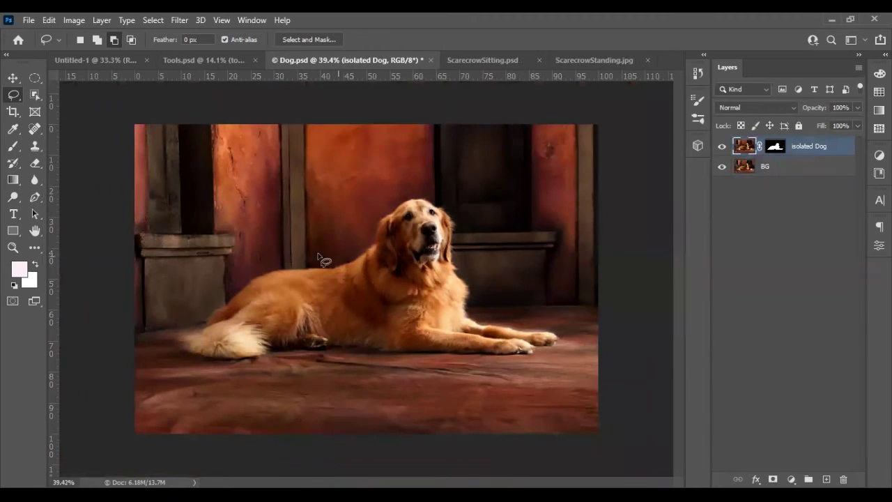
left_click(746, 174)
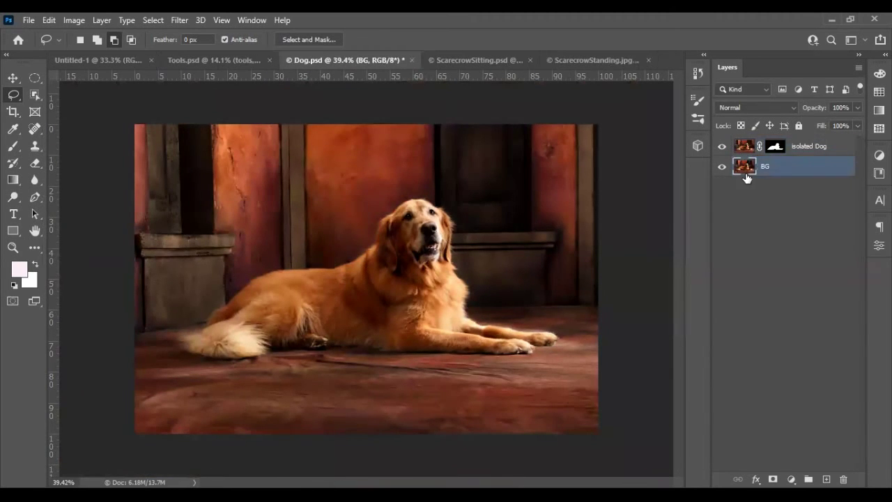
left_click(764, 247)
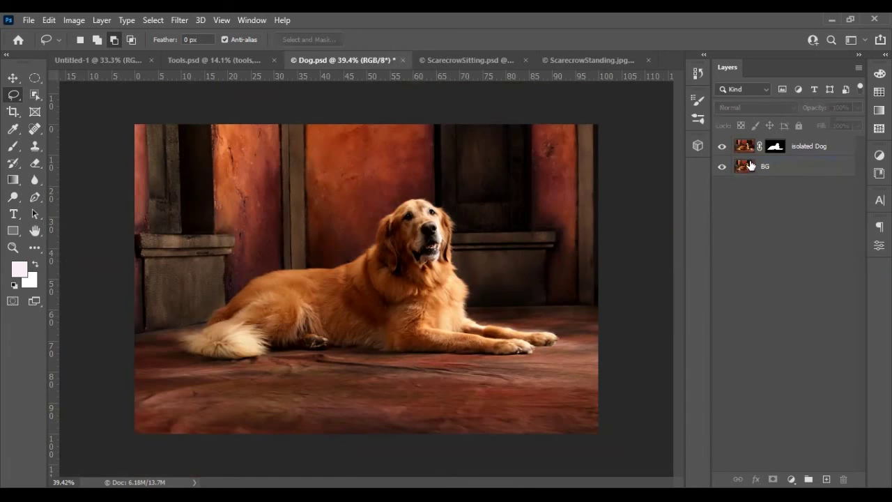
left_click(751, 168)
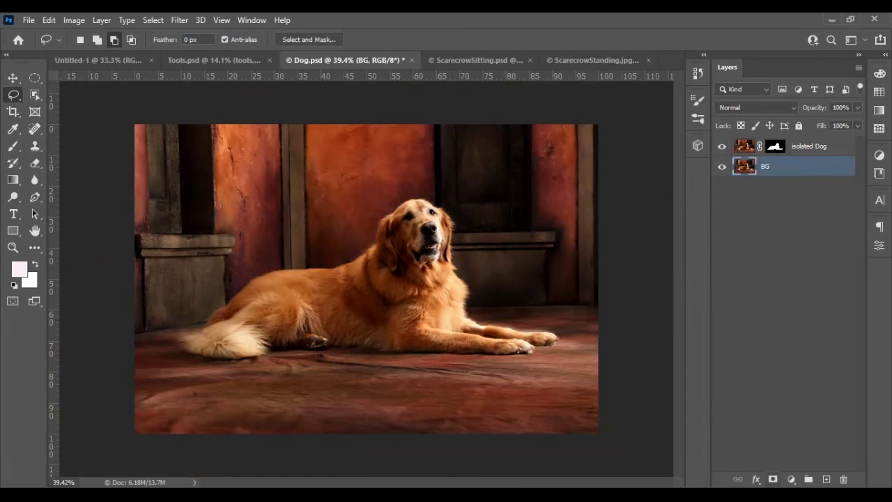
left_click(791, 480)
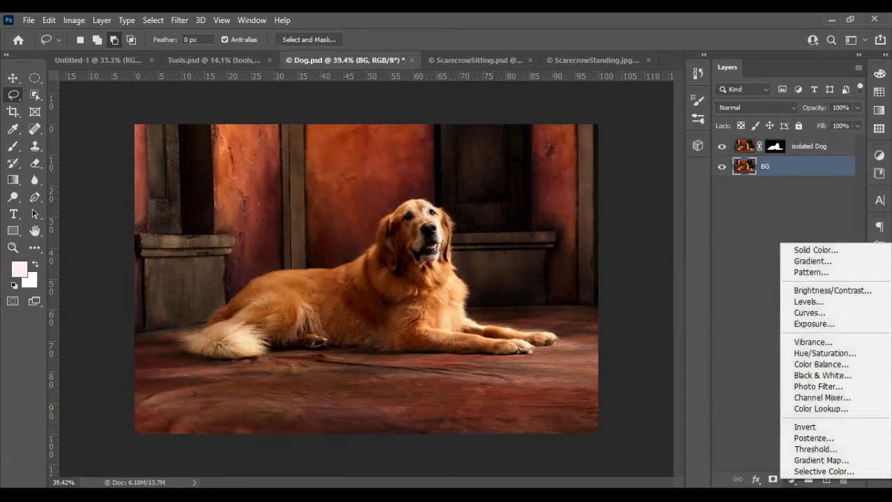
Add a Hue/Saturation adjustment clipped to BG with Saturation dragged to -100
left_click(822, 353)
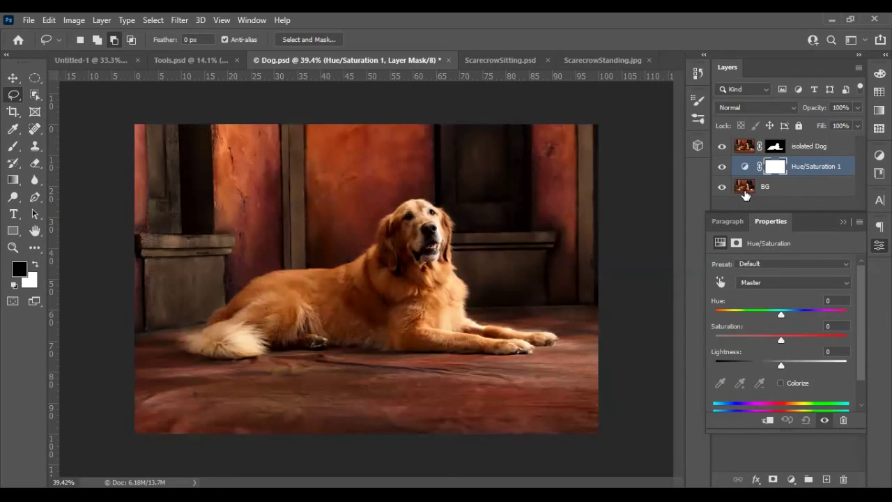
left_click(771, 422)
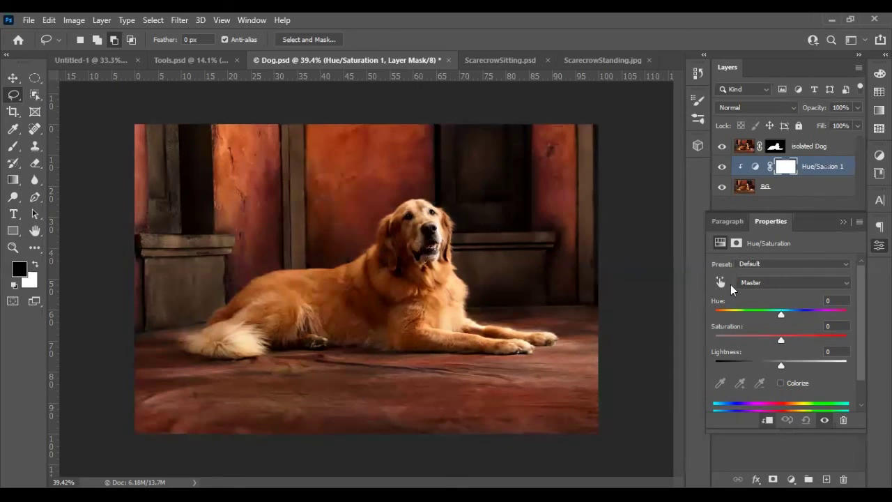
left_click_drag(780, 339, 711, 339)
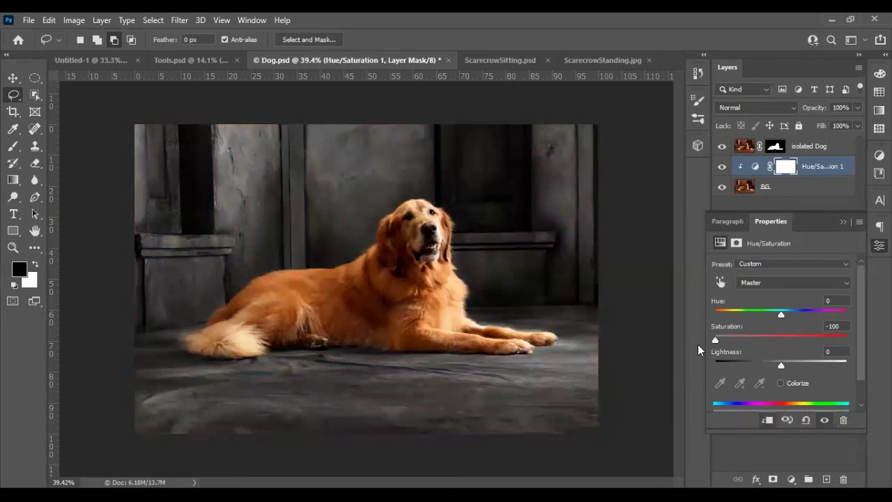
left_click(842, 221)
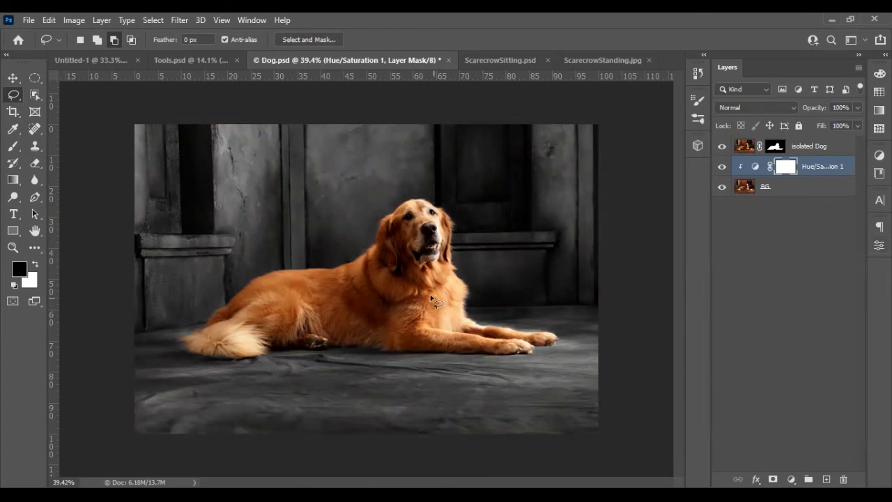
scroll(481, 352, "up", 5)
scroll(488, 315, "up", 3)
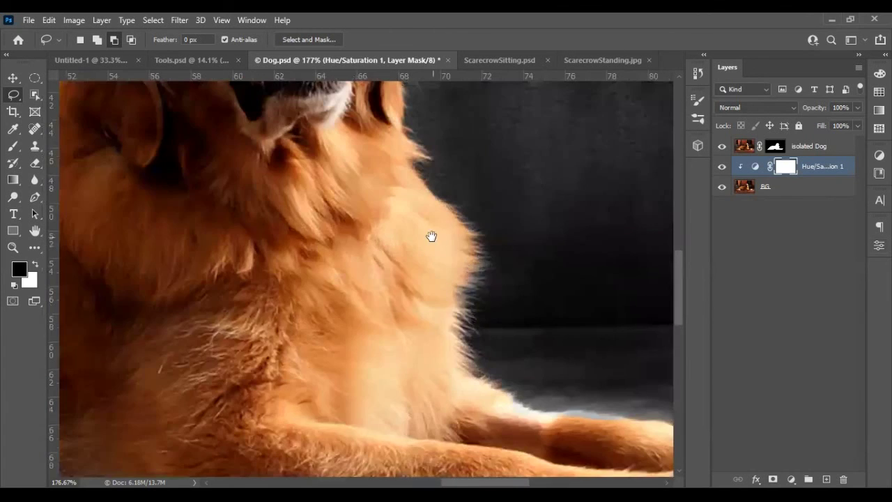
left_click_drag(430, 237, 472, 420)
scroll(426, 274, "up", 3)
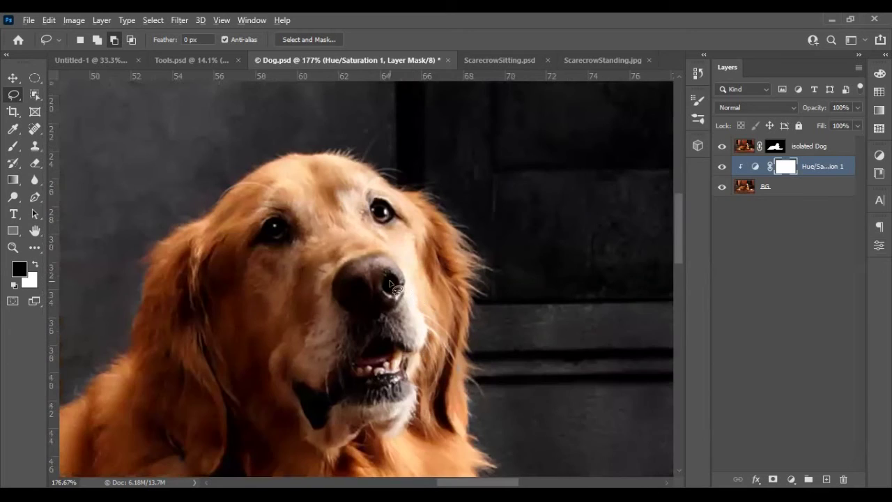
scroll(421, 265, "up", 4)
left_click_drag(307, 210, 357, 254)
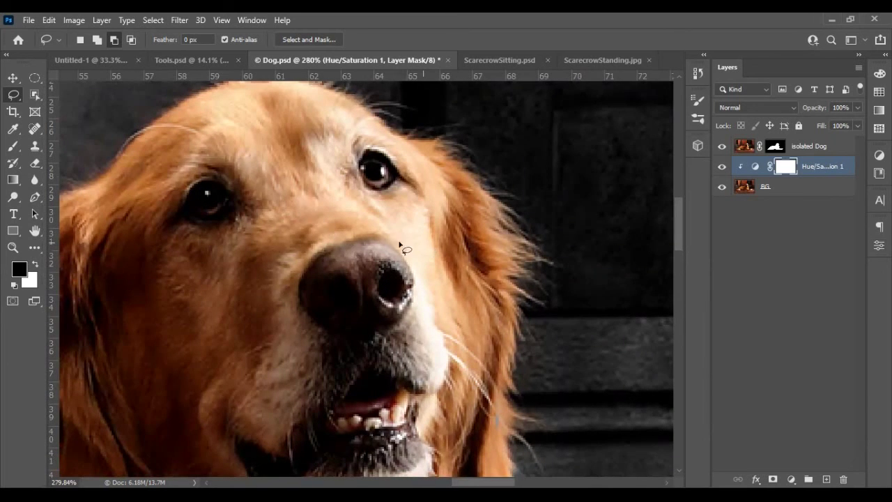
mouse_move(291, 201)
left_mouse_down()
mouse_move(439, 364)
mouse_move(382, 223)
left_mouse_up()
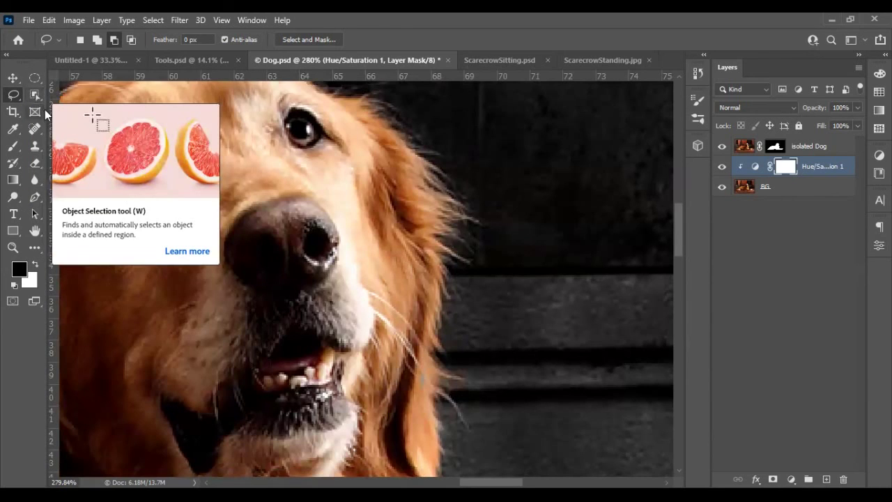
scroll(304, 286, "down", 4)
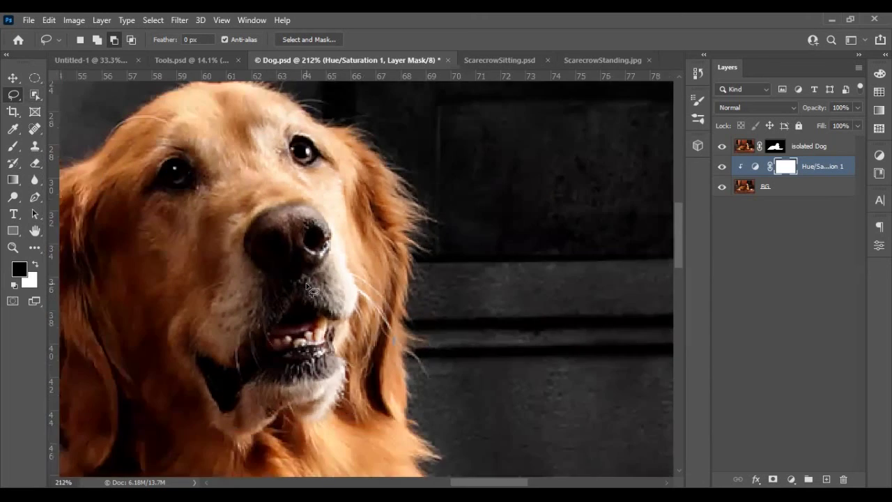
left_click_drag(325, 369, 421, 282)
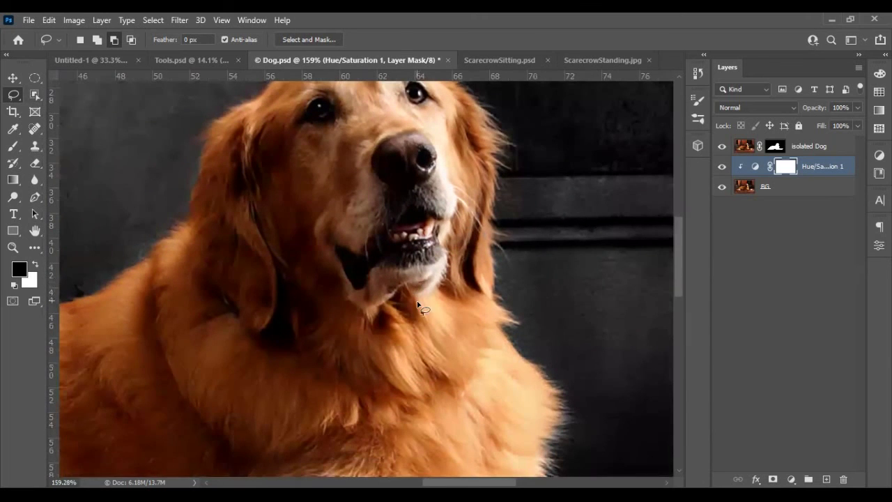
scroll(417, 310, "down", 2)
scroll(416, 313, "down", 2)
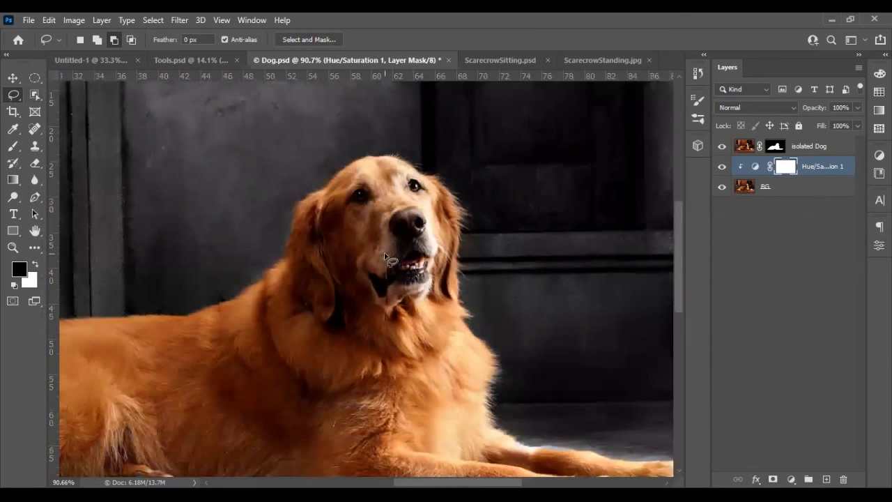